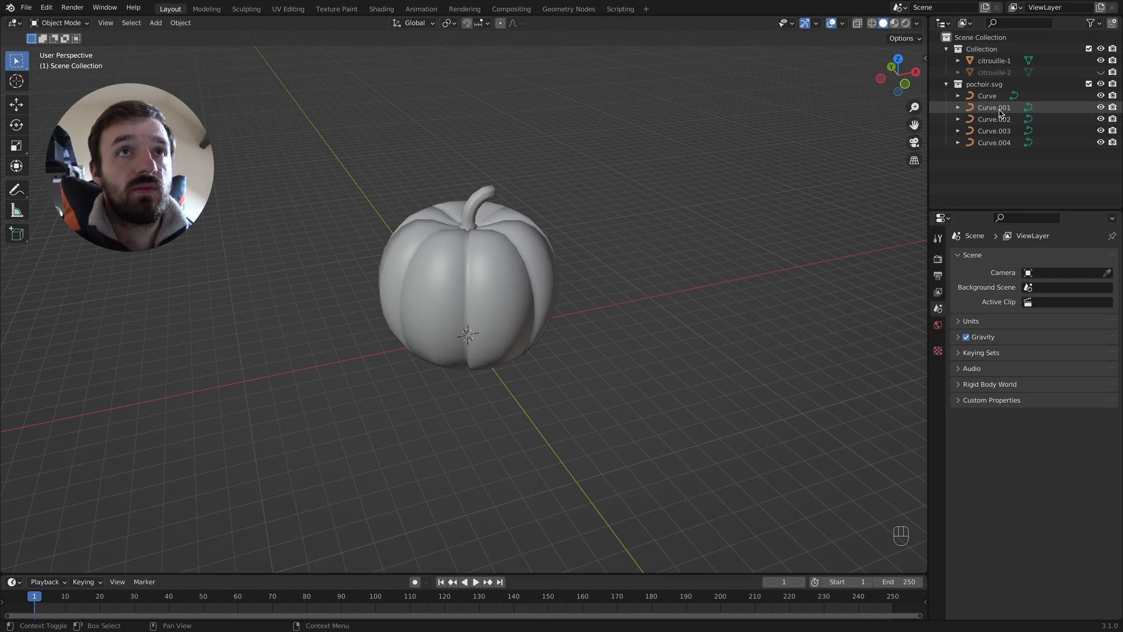
- Delete the objects Curve.001 through Curve.004 from the pochoir.svg collection
click(994, 107)
shift+click(998, 143)
key(x)
- Move the remaining stencil curve about -6.05 m along Y and enlarge it uniformly by a factor of about 21.3
click(987, 96)
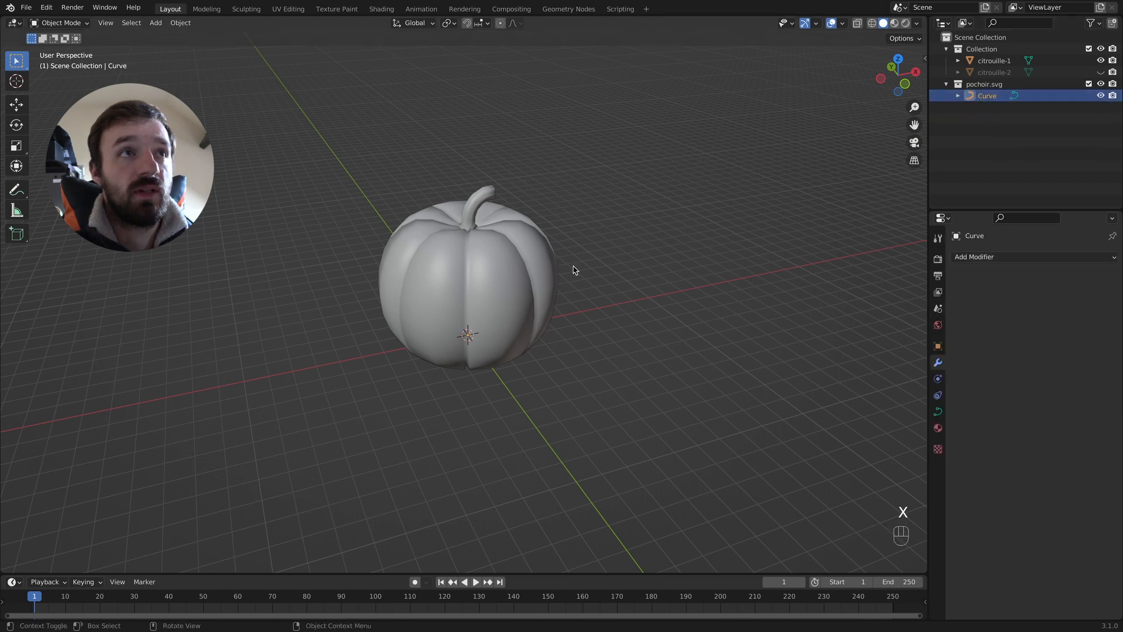
key(g)
key(y)
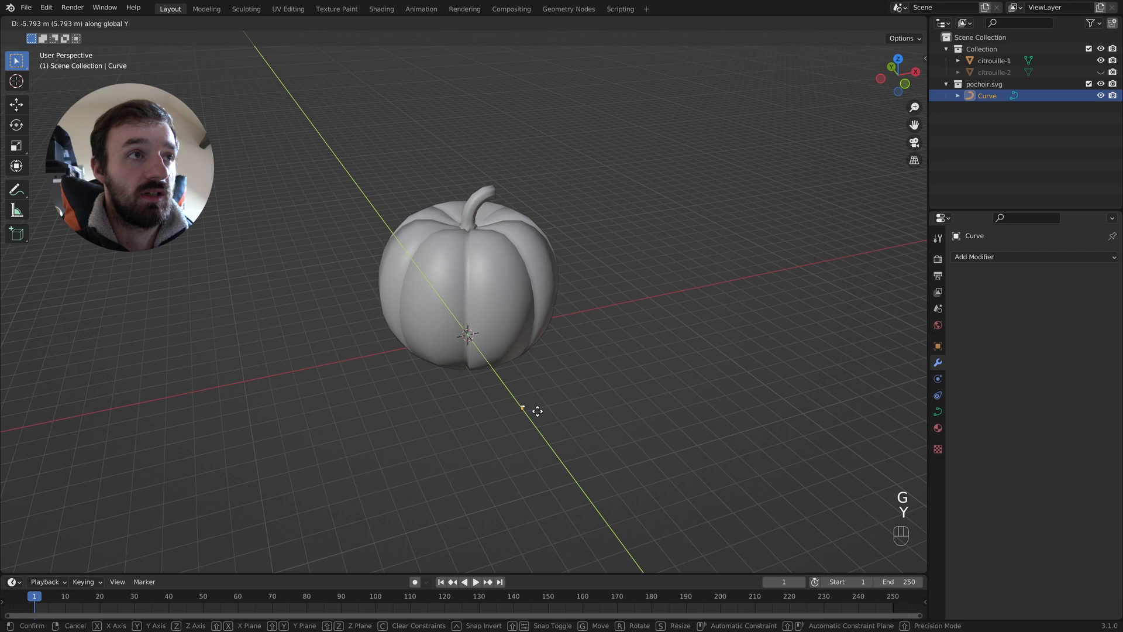
click(539, 420)
key(s)
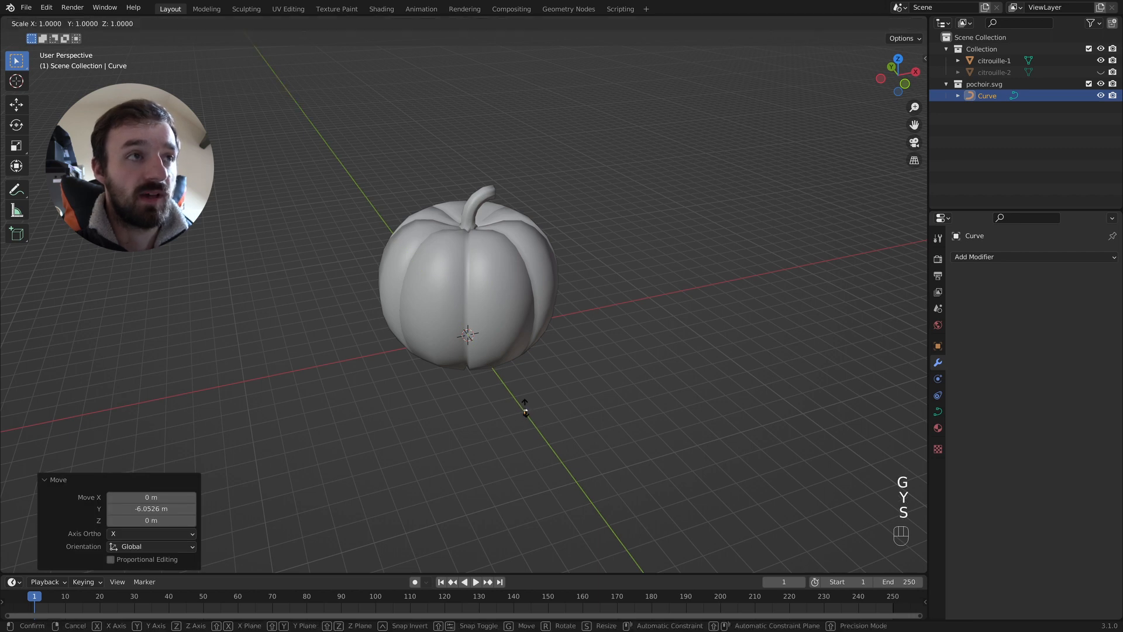
click(549, 384)
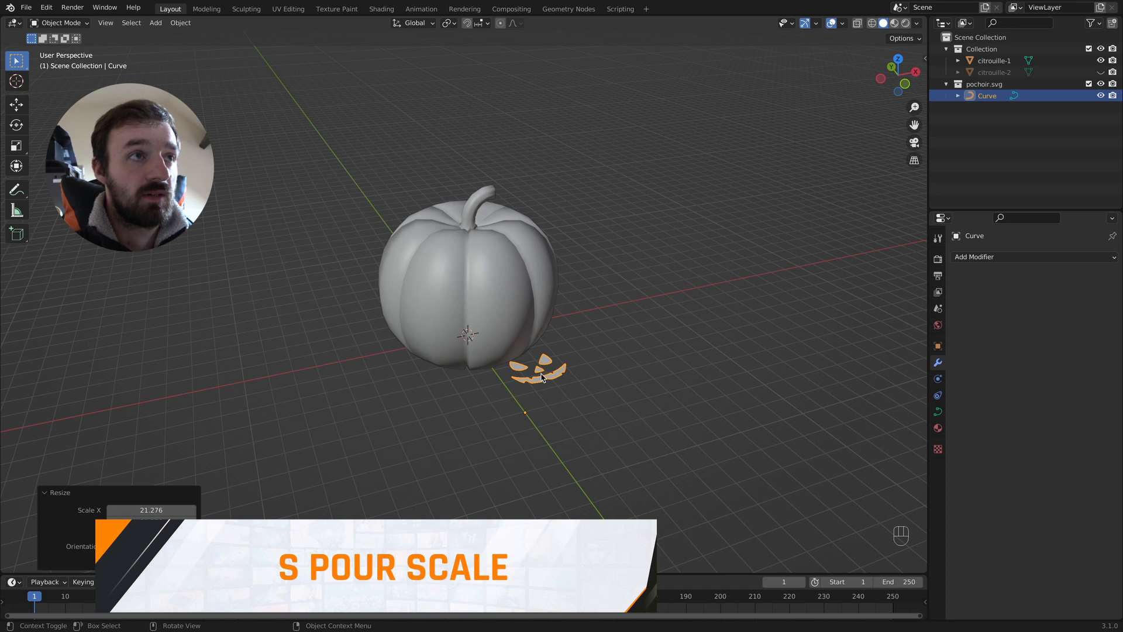
- Set the stencil curve's origin to its geometry and clear its location to the world centre
right_click(541, 377)
mouse_move(542, 375)
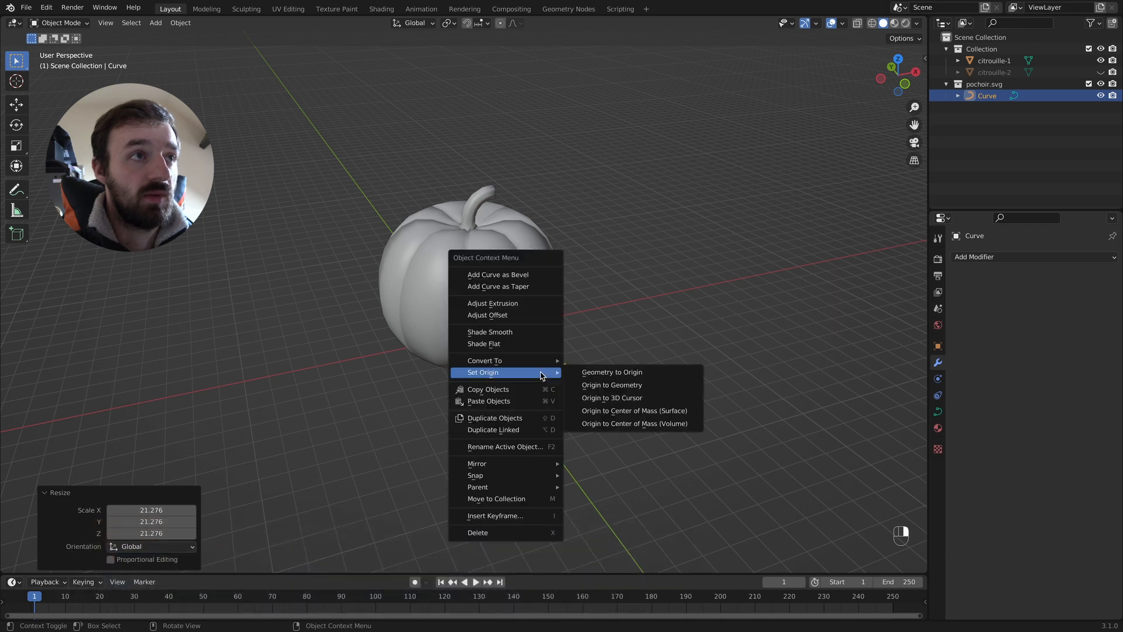
click(606, 386)
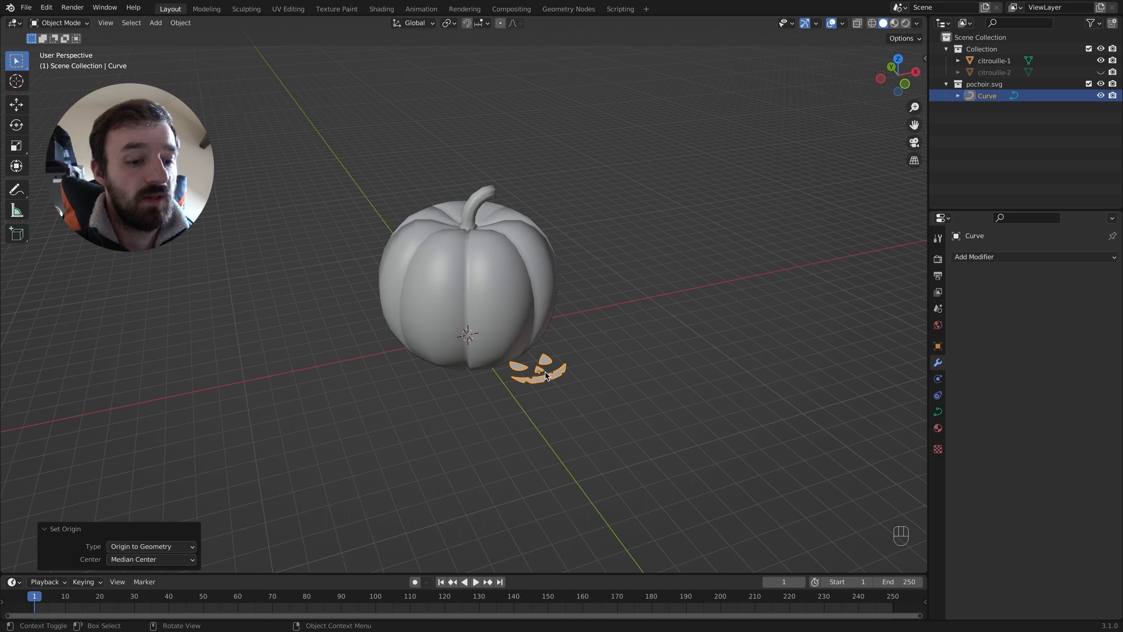
key(alt+g)
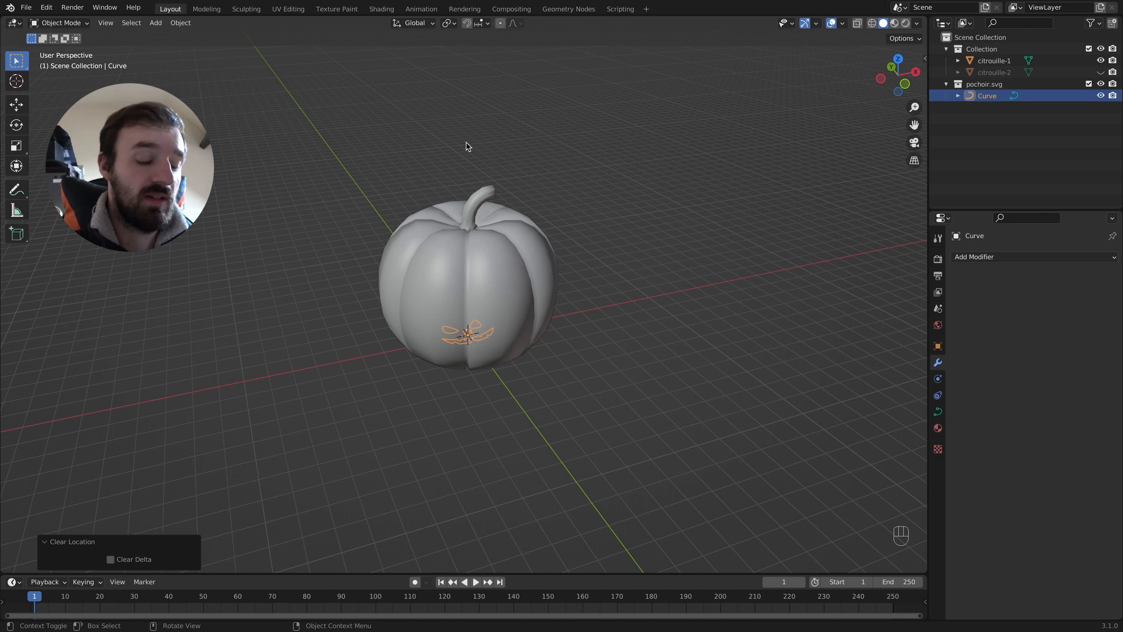
- Move the face curve about -5.4 m along Y, in front of the pumpkin, and rotate it 90° about X
key(g)
key(y)
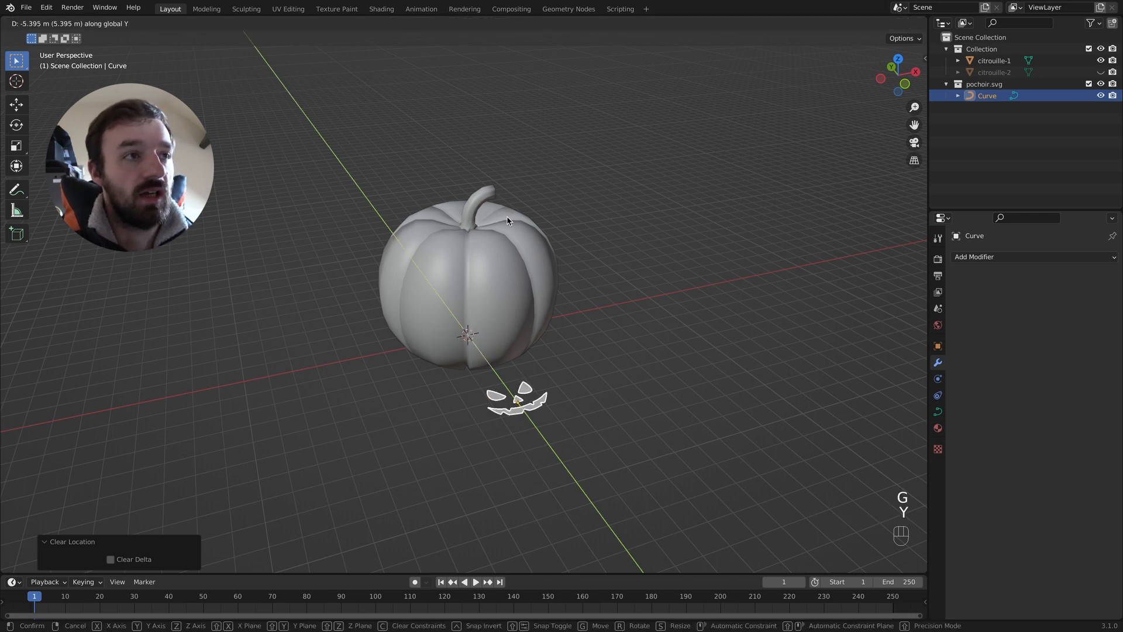
click(507, 221)
key(r)
key(x)
key(KP_9)
key(KP_0)
key(KP_Enter)
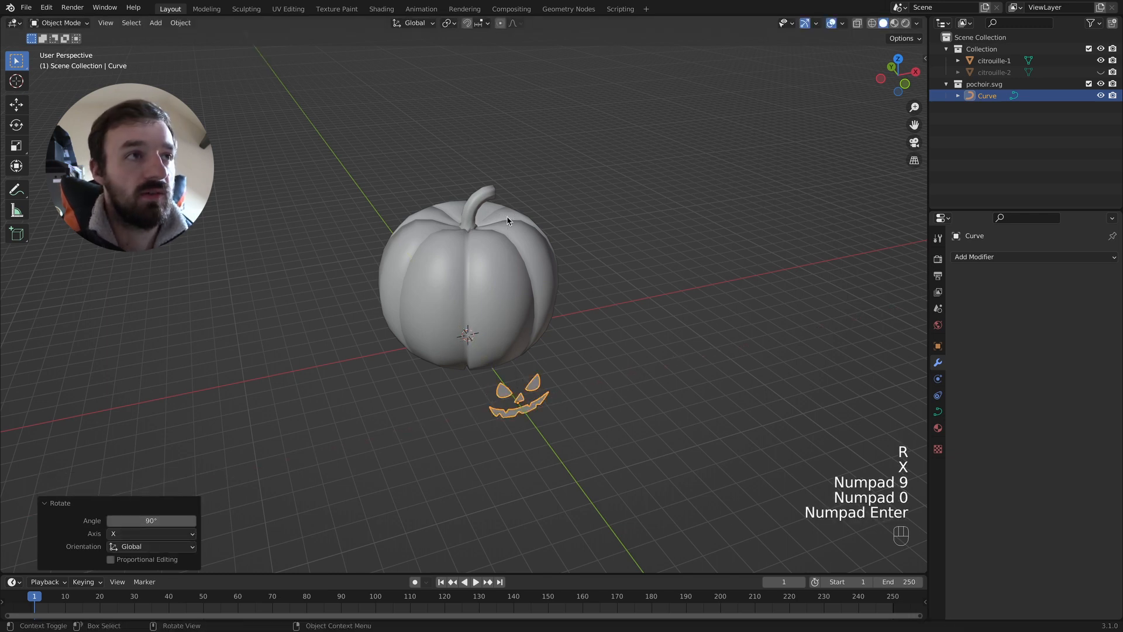
- In front view, raise the face curve about 2.32 m along Z and scale it by about 2.38
key(KP_1)
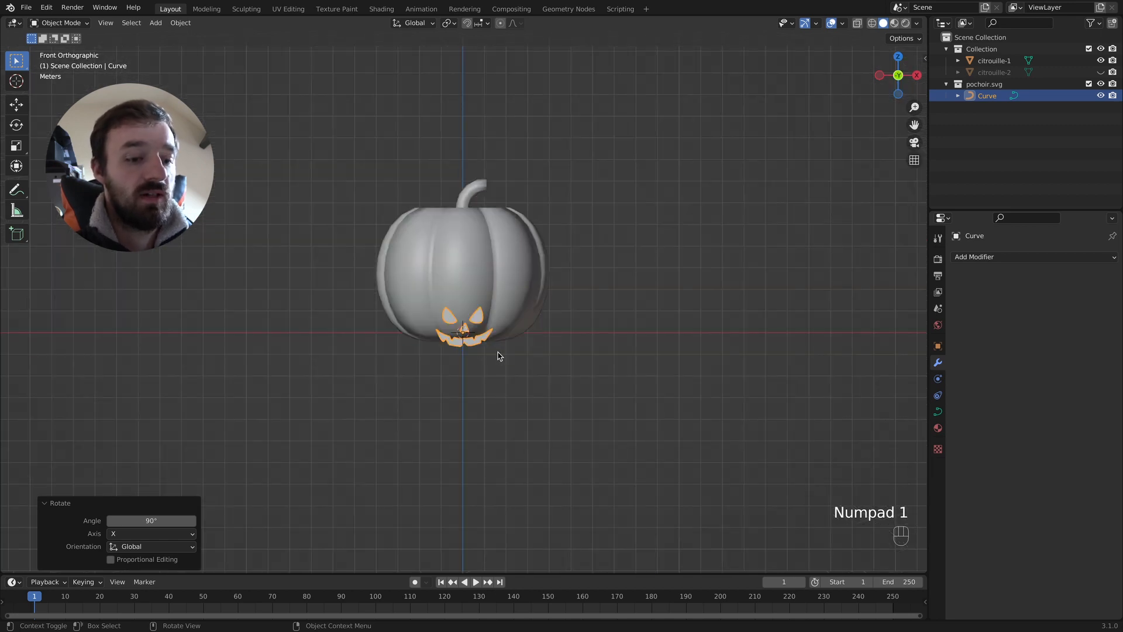
key(g)
key(z)
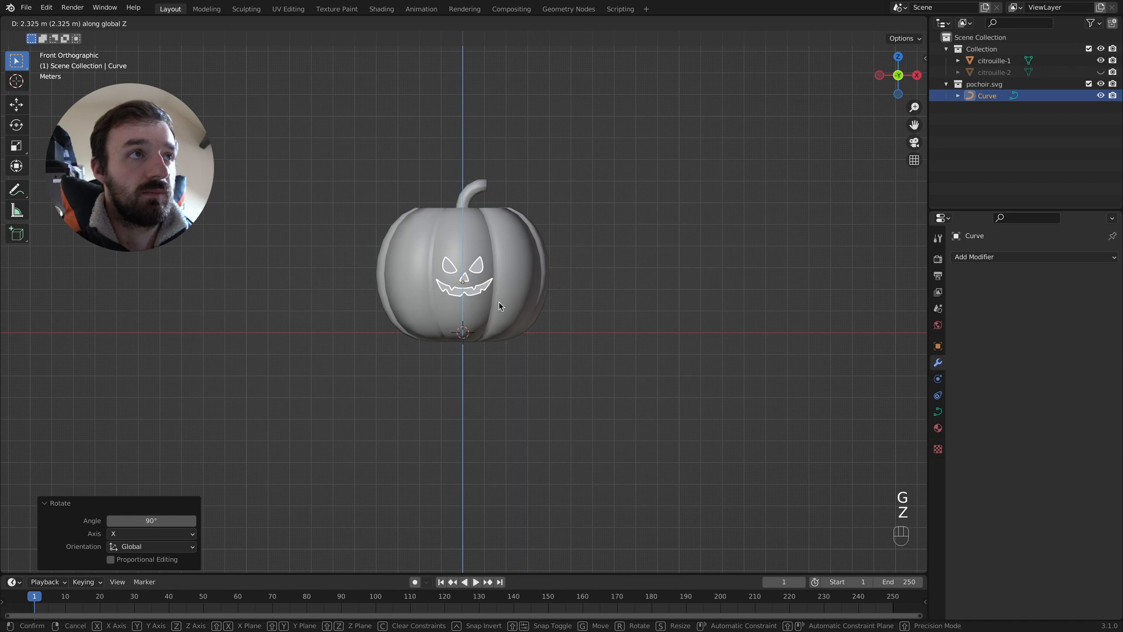
click(499, 305)
key(s)
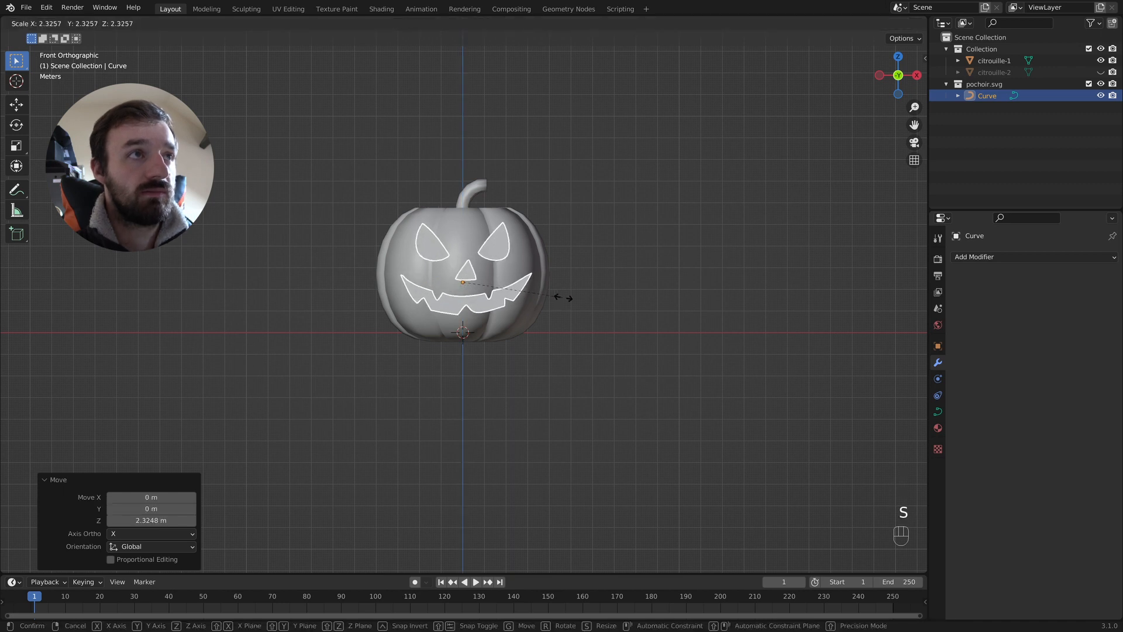
click(567, 301)
- Centre the face on the pumpkin by moving it about -0.22 m along X and -0.11 m along Z
key(g)
key(x)
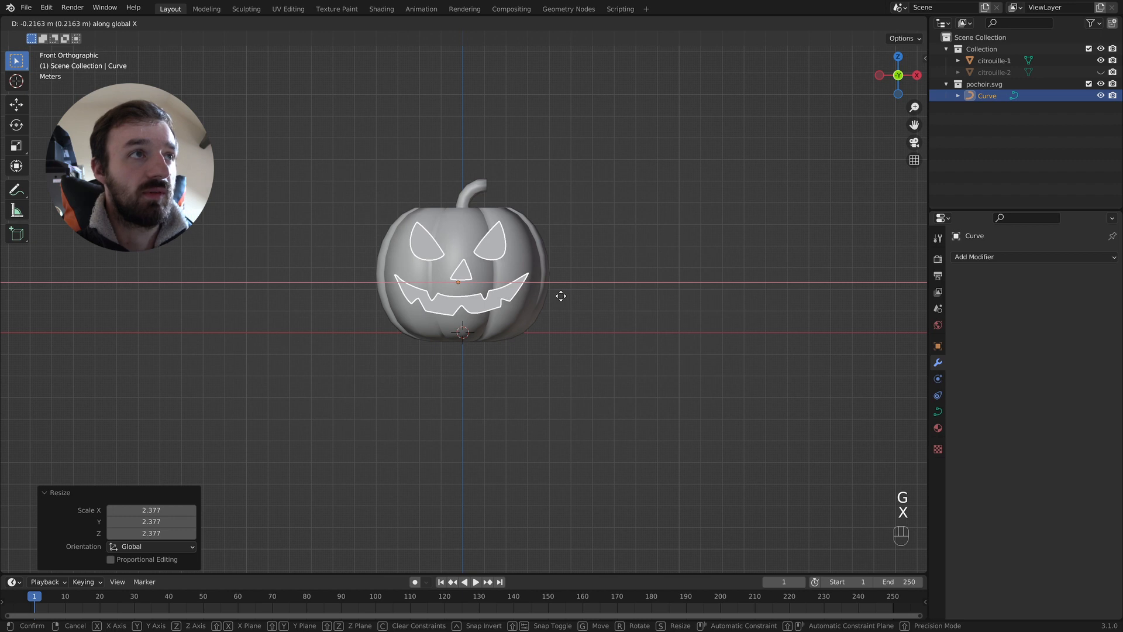
click(560, 296)
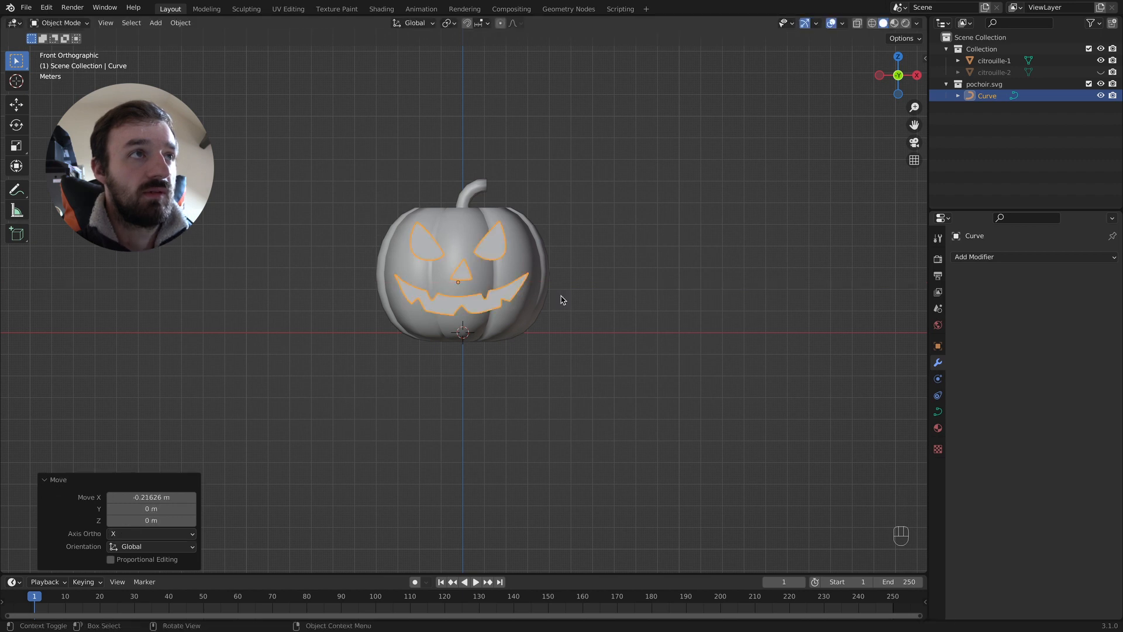
key(g)
key(z)
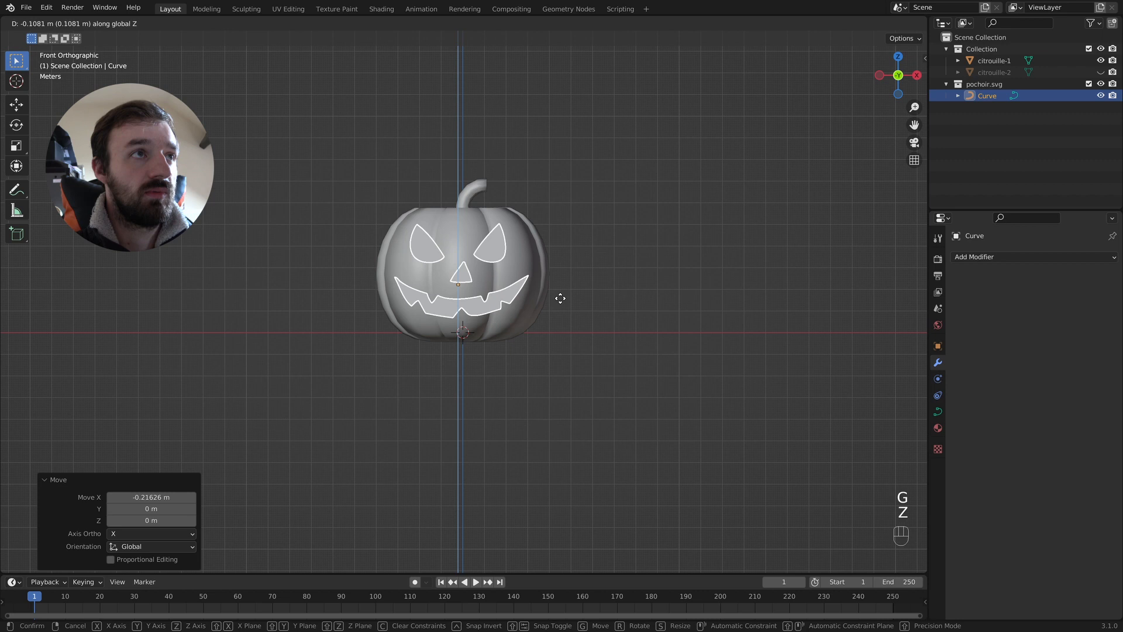
click(562, 303)
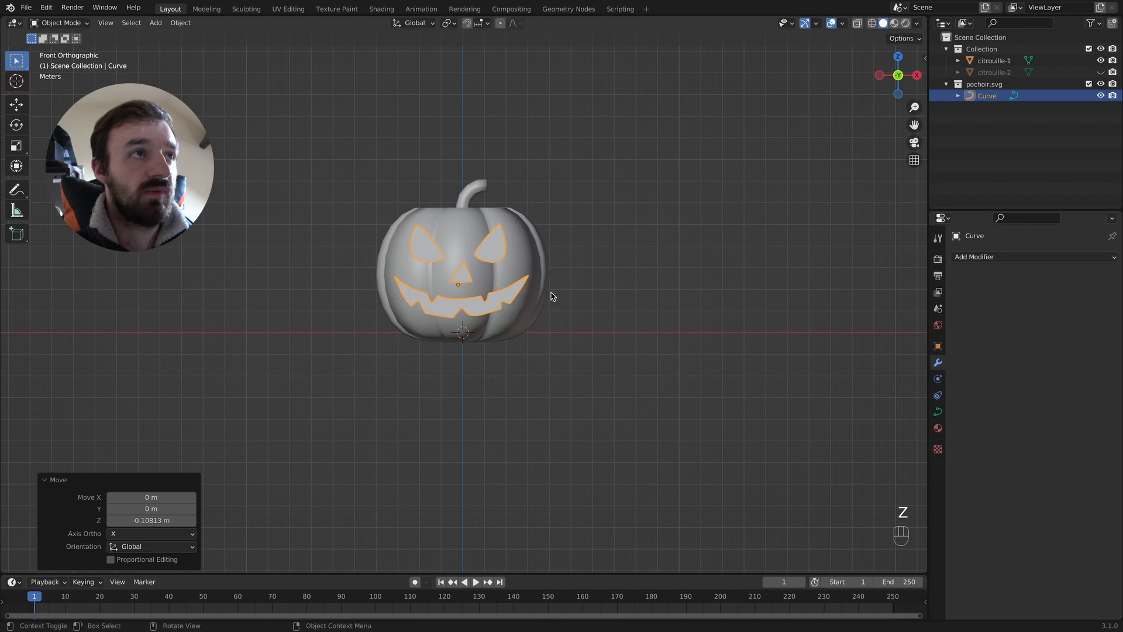
- Convert the face curve to a mesh
middle_drag(555, 288, 555, 290)
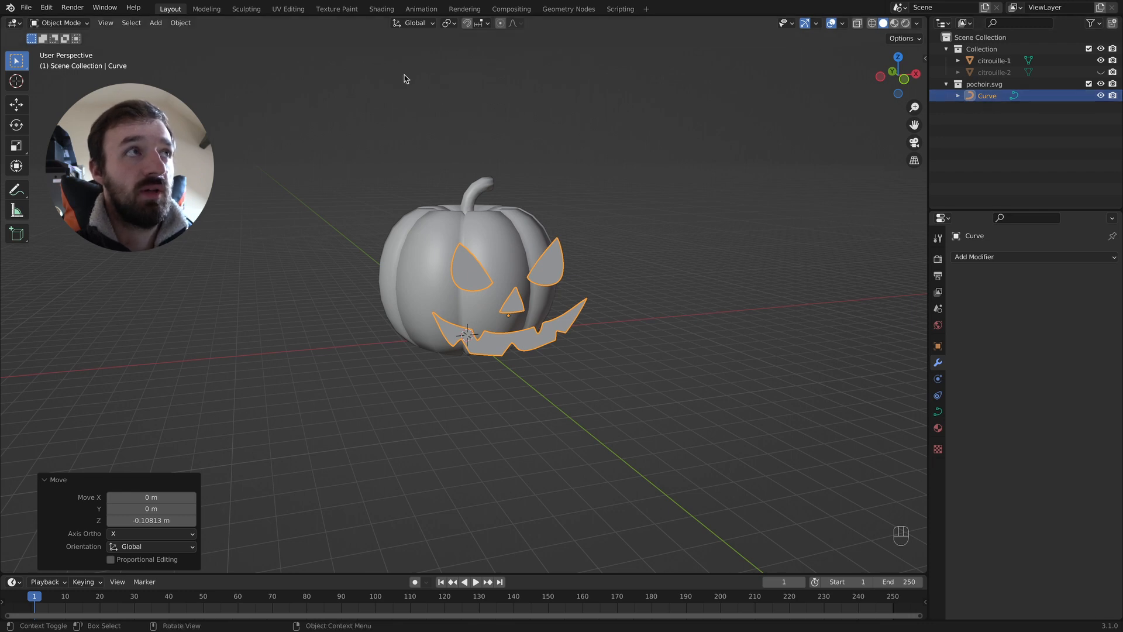
click(180, 22)
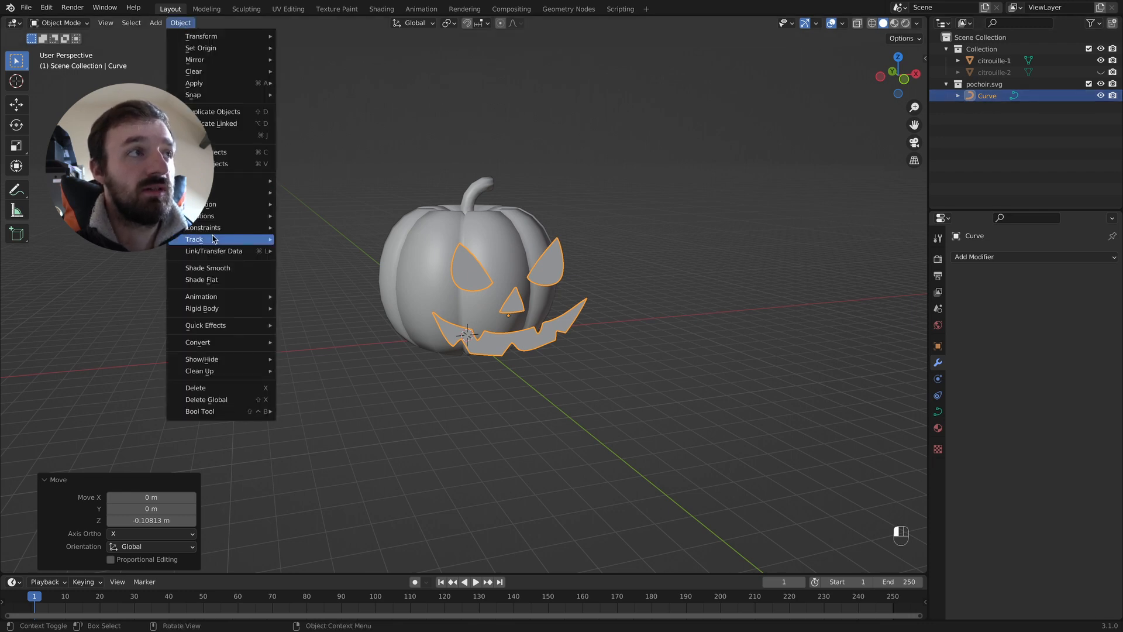
mouse_move(221, 331)
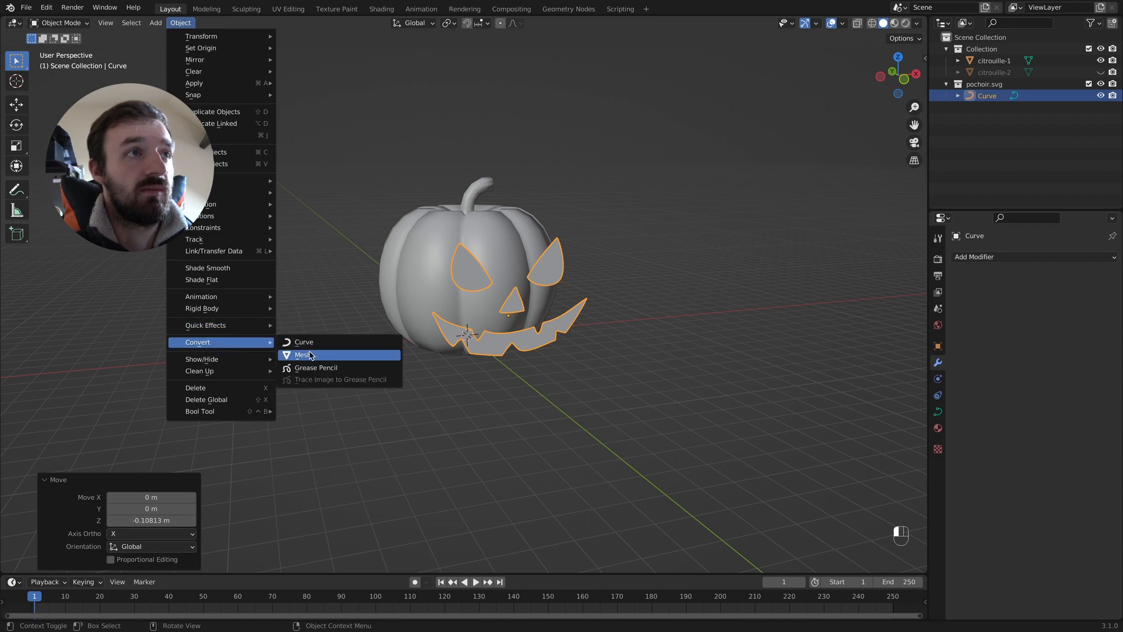
click(311, 355)
- Extrude all the geometry of the face mesh about 6.75 m along its normal, away from the pumpkin
key(Tab)
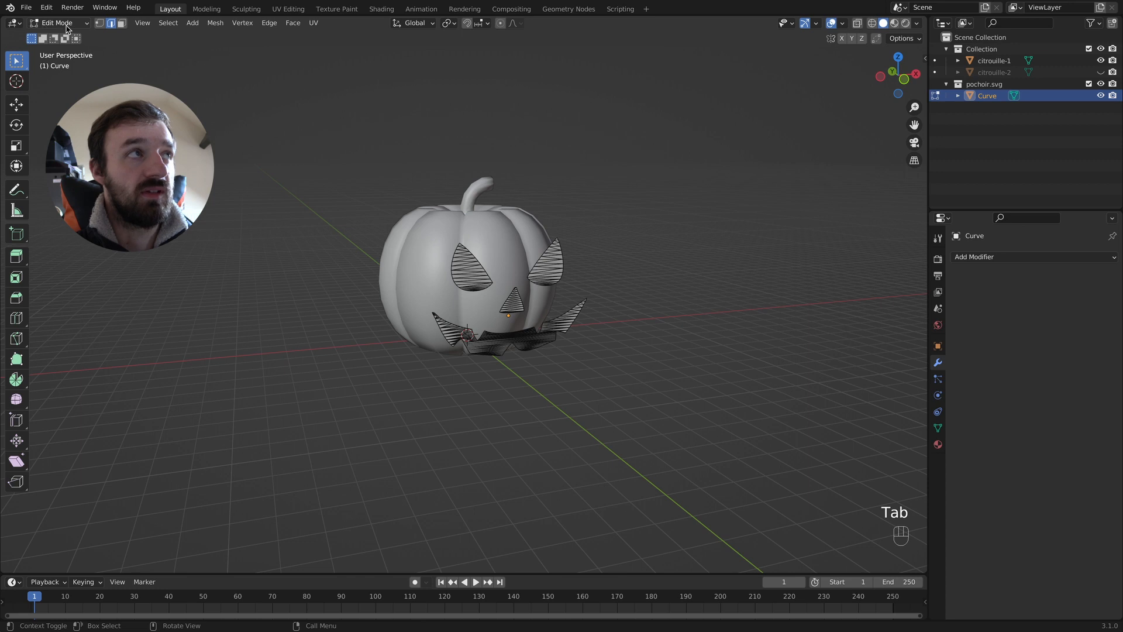
key(a)
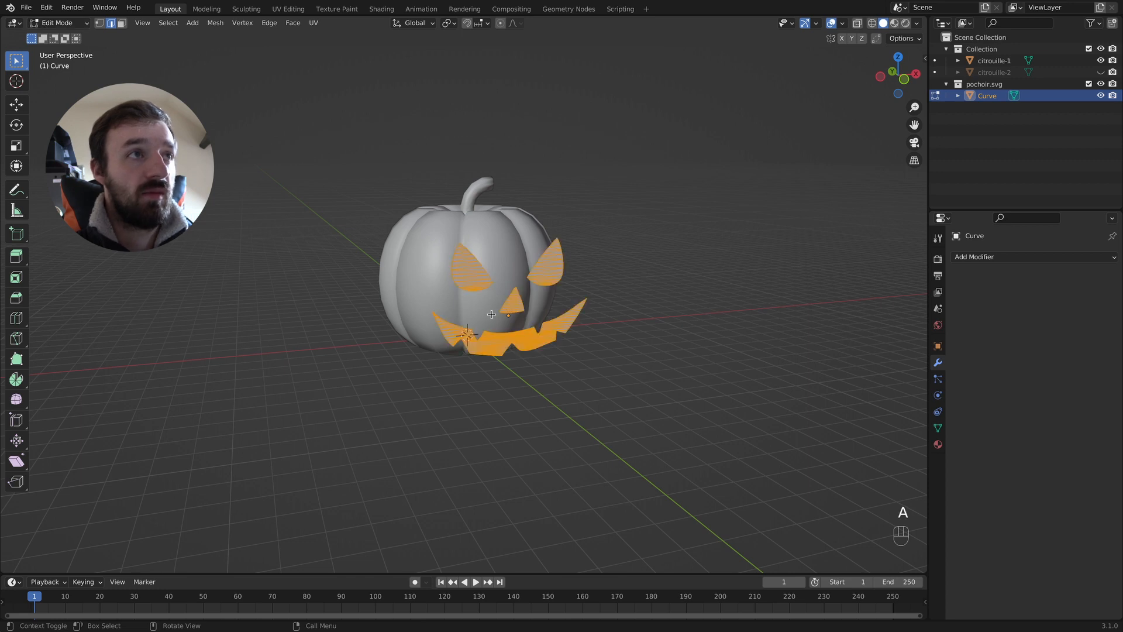
middle_drag(566, 345, 620, 348)
key(e)
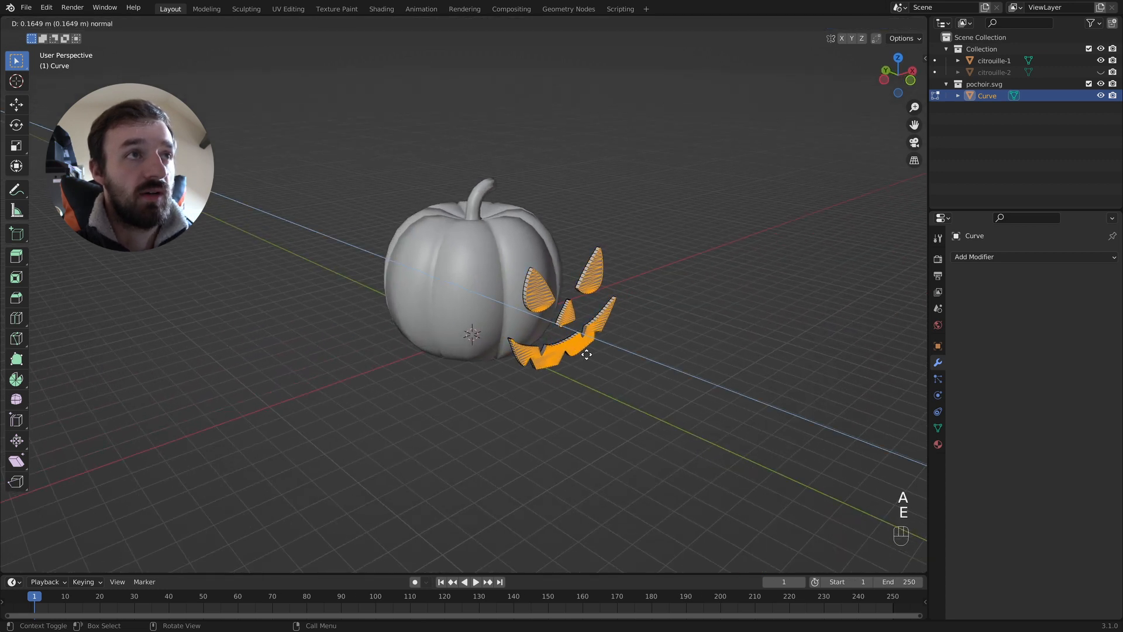
click(740, 409)
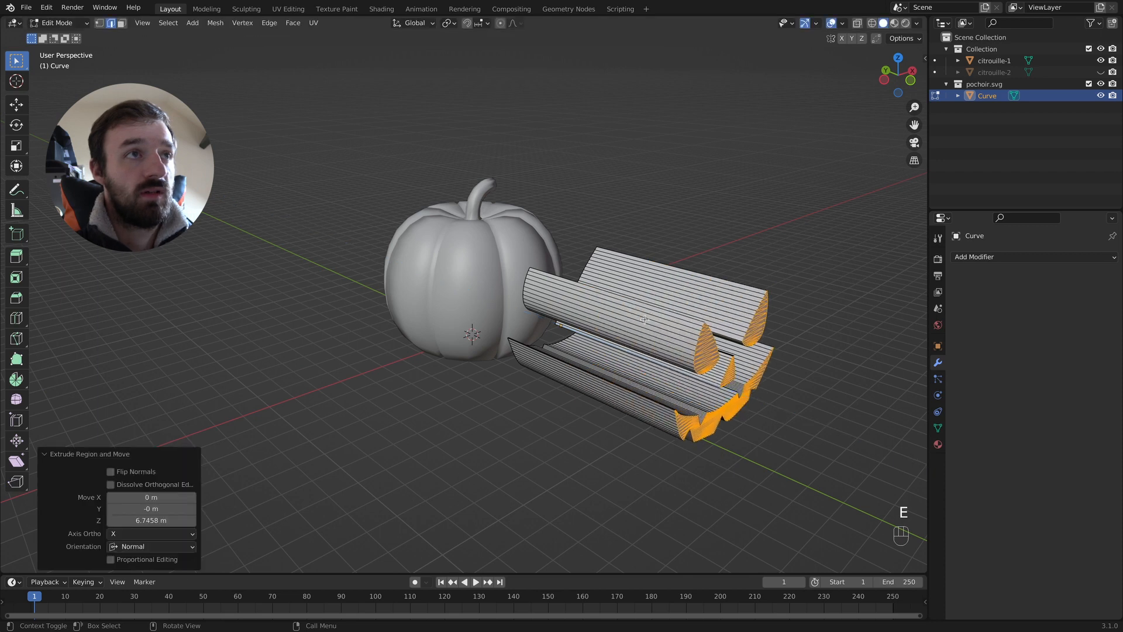
key(Tab)
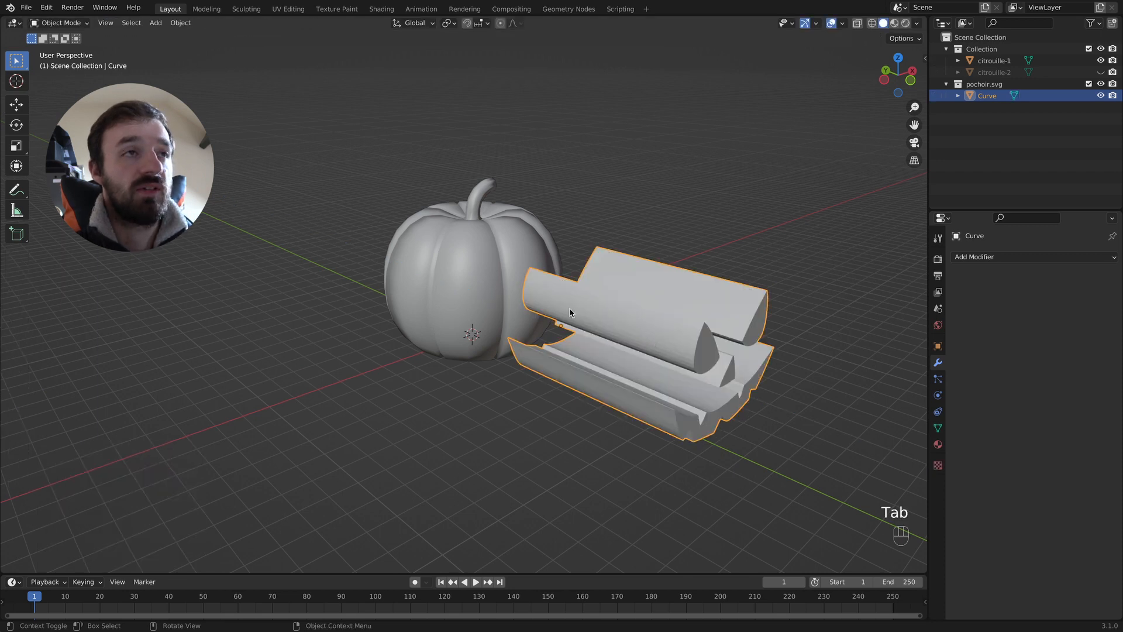
- Move the extruded face about 3.6 m along Y so it penetrates the front of the pumpkin
key(g)
key(y)
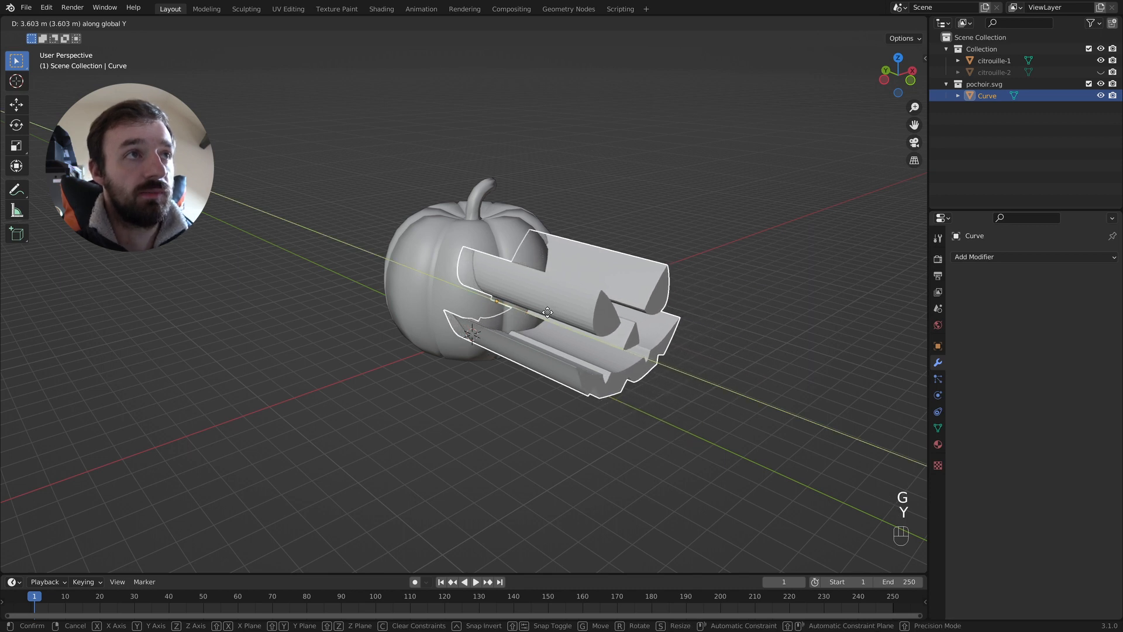
click(548, 316)
- Cut the extruded face out of citrouille-1 with the Bool Tool's Brush Boolean Difference
middle_drag(588, 301, 588, 313)
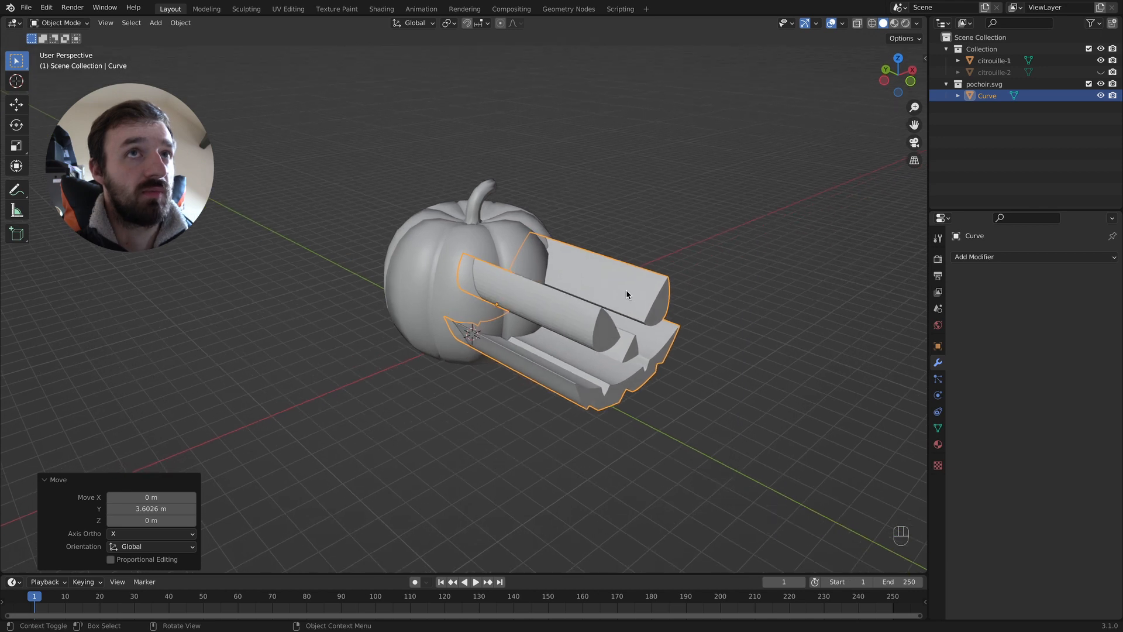
shift+click(496, 229)
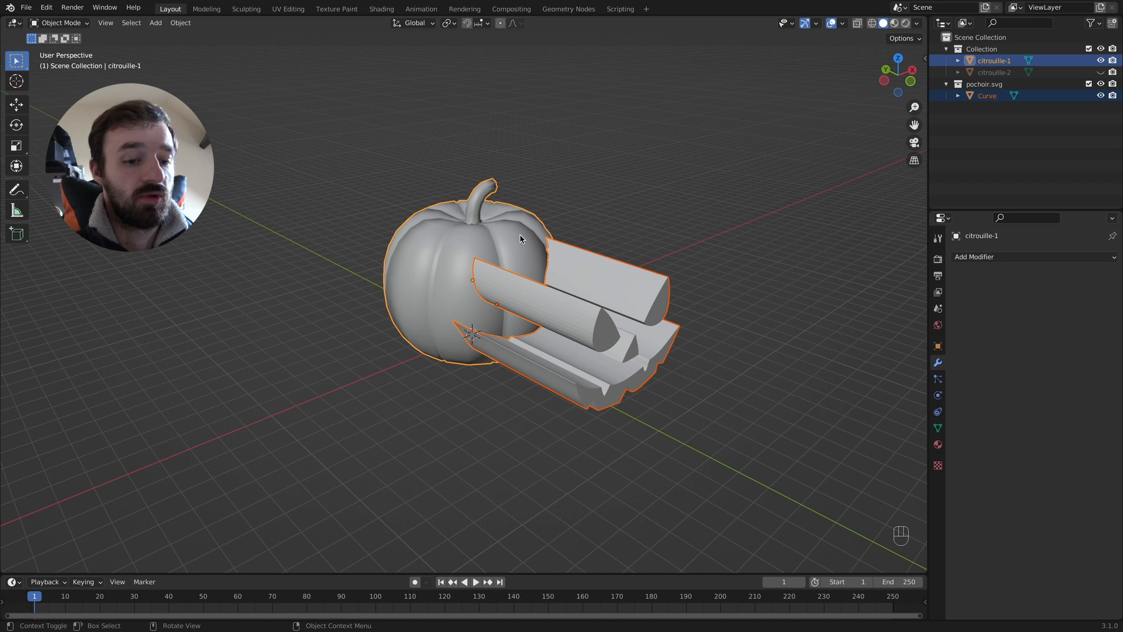
key(n)
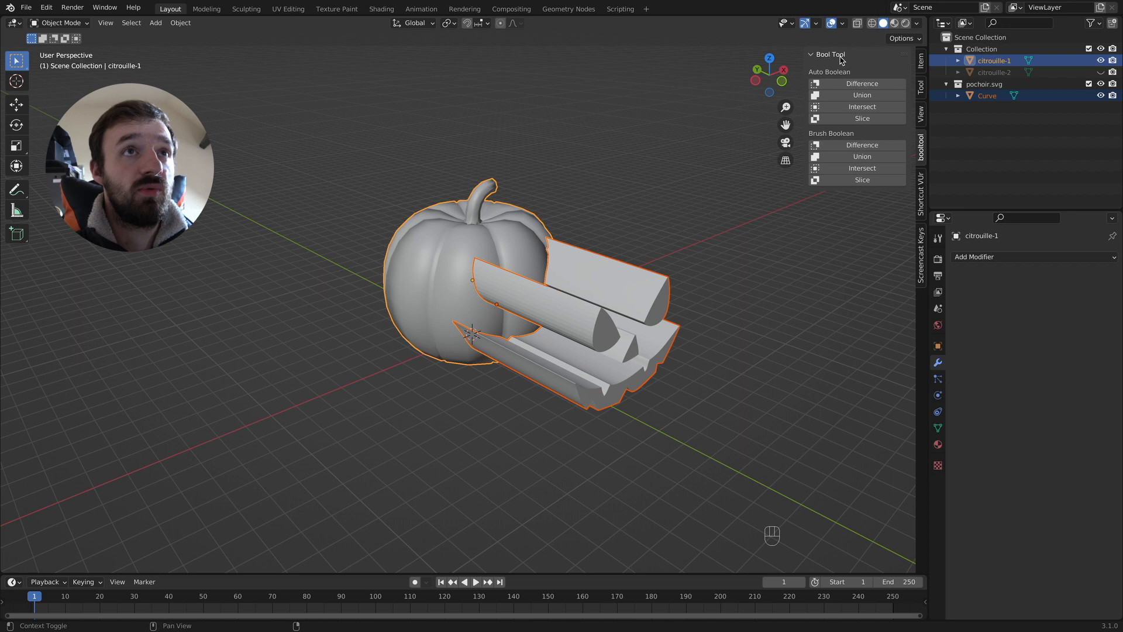
click(857, 145)
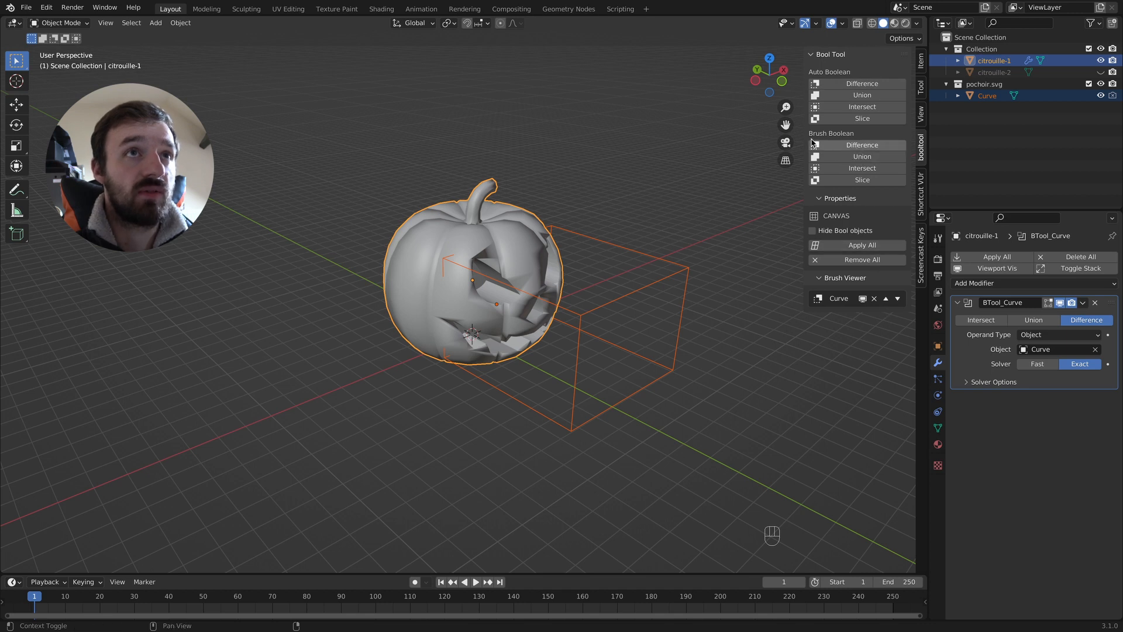
- Move the boolean cutter about -0.33 m along Y to make the carving shallower
click(669, 262)
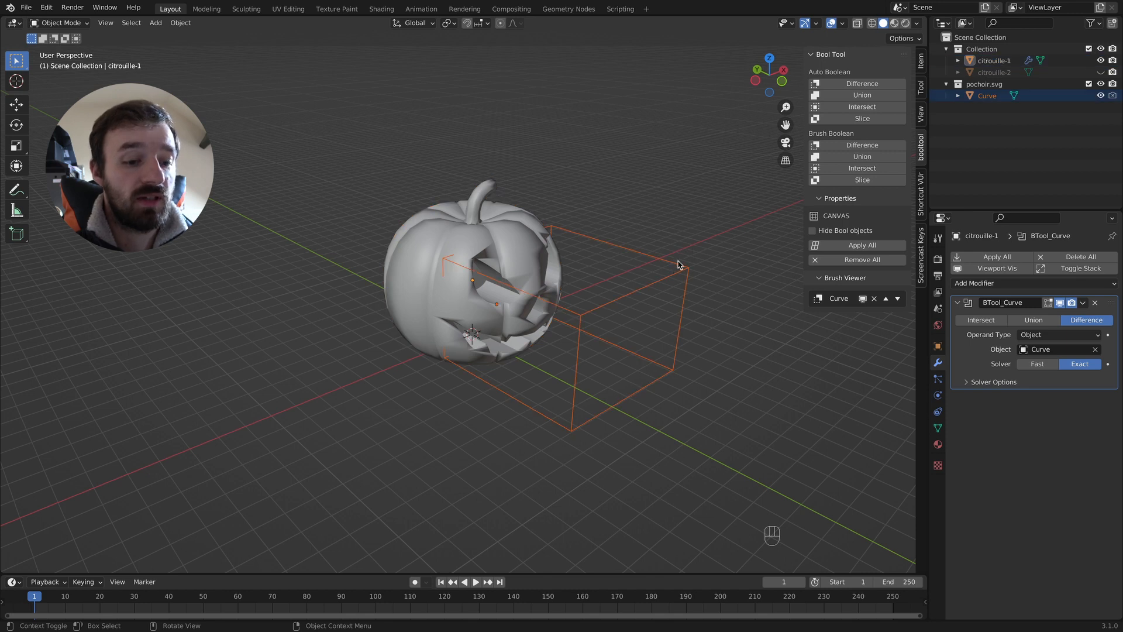
key(g)
key(y)
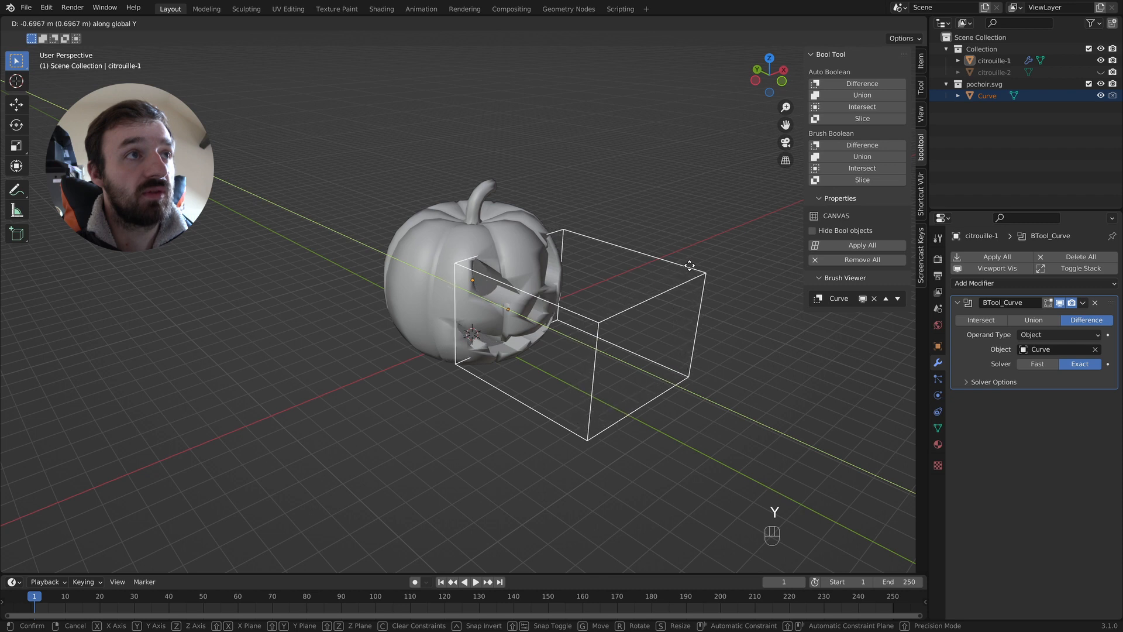
click(682, 264)
- Pull the boolean cutter about another -0.15 m along Y to fine-tune the carving depth
middle_drag(683, 265, 648, 277)
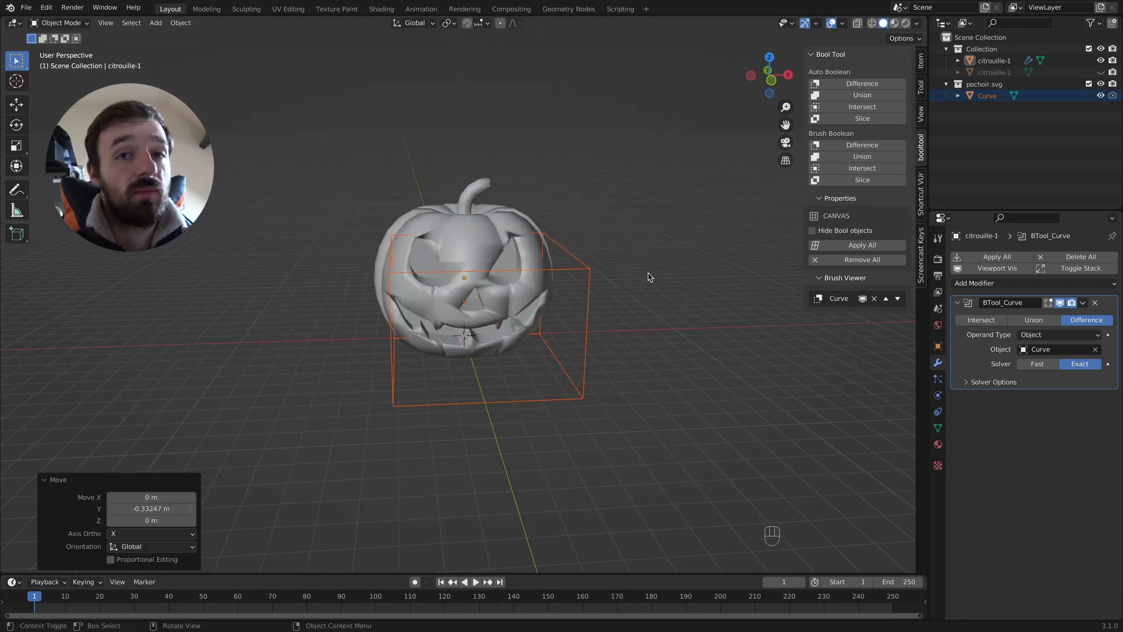
middle_drag(614, 269, 551, 301)
key(space)
key(space)
scroll(558, 292, up, 4)
key(g)
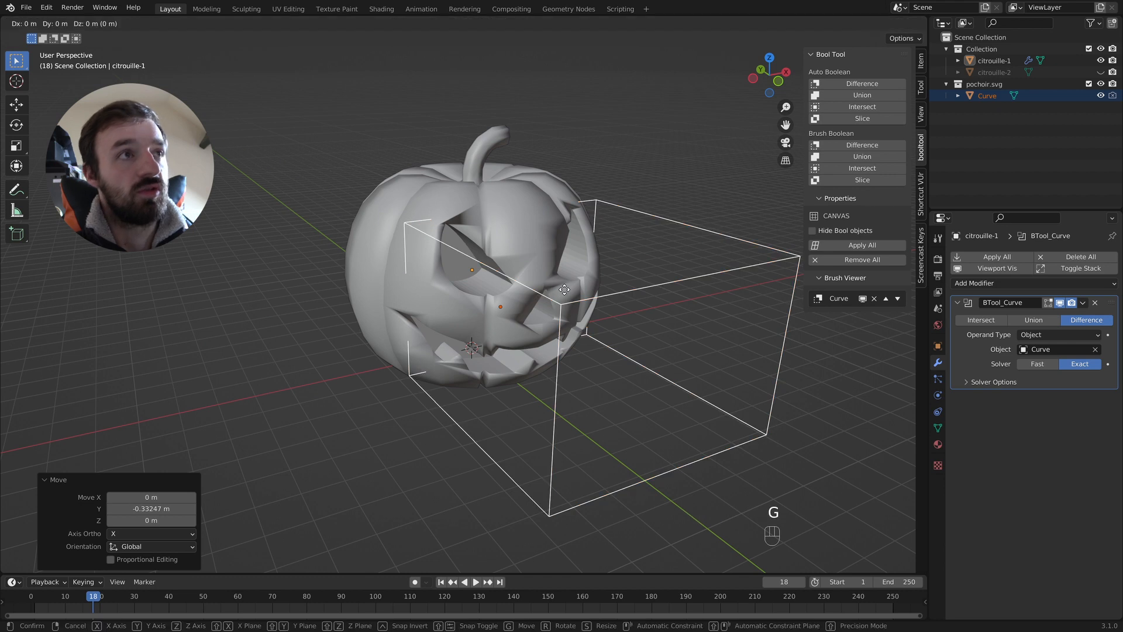
key(y)
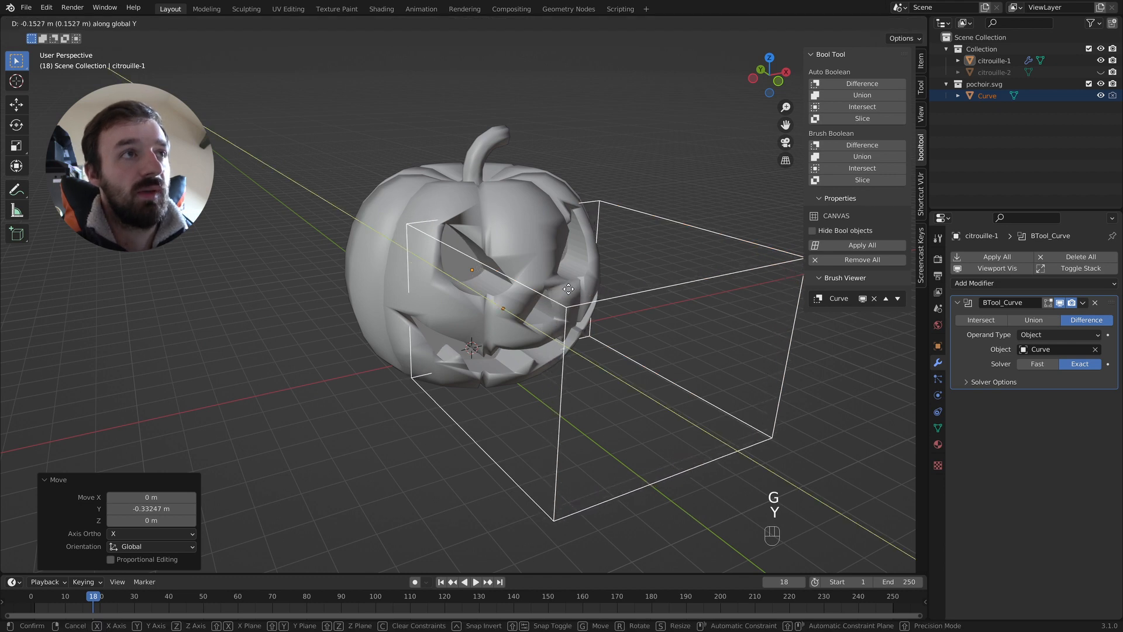
click(568, 289)
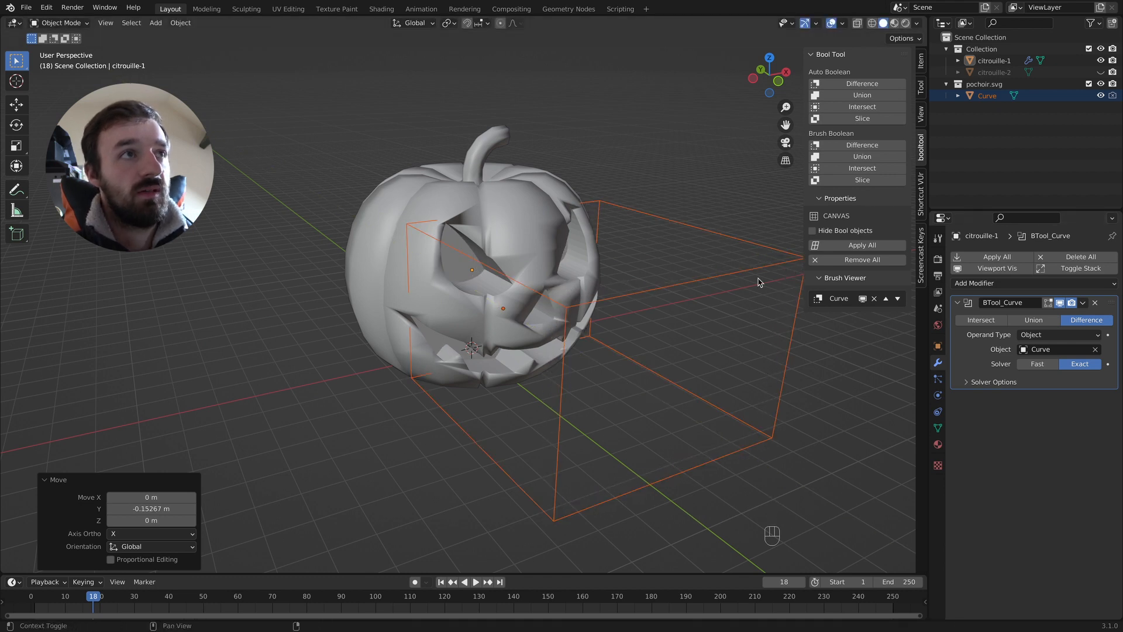
- Add an Edge Split modifier to citrouille-1 to clean up the shading around the carved face
middle_drag(674, 263, 459, 237)
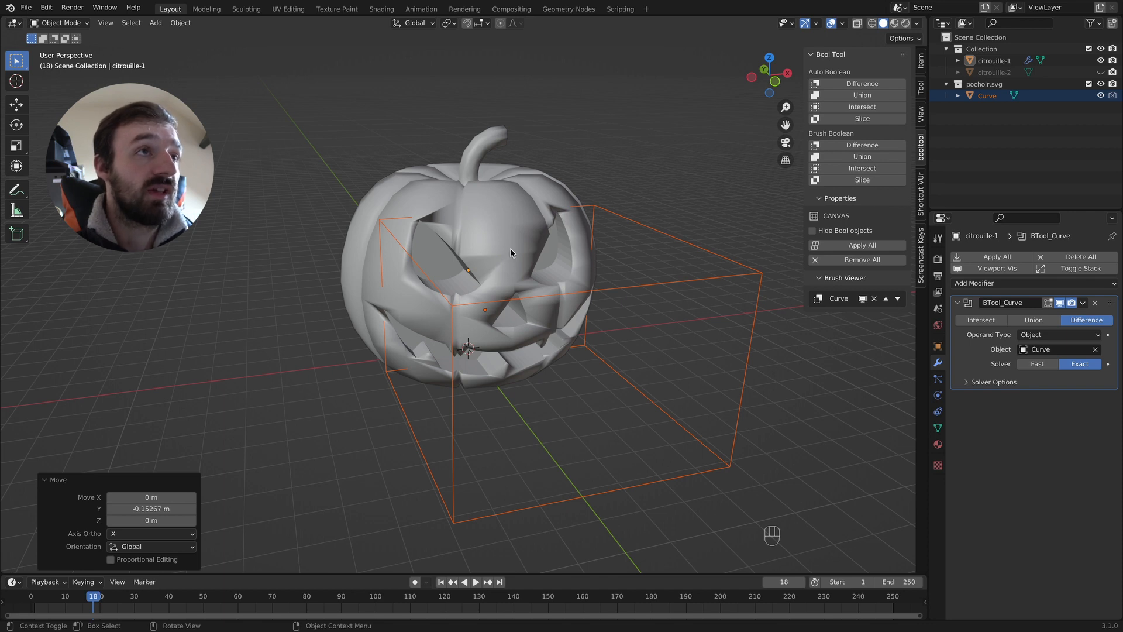
middle_drag(540, 187, 541, 195)
click(542, 194)
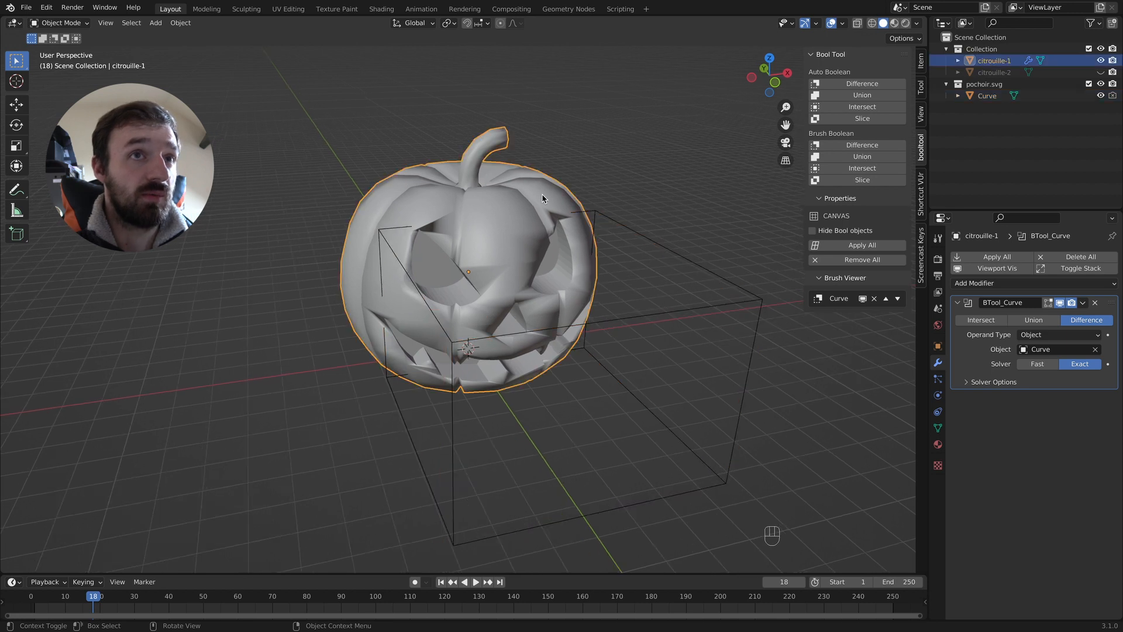
click(995, 284)
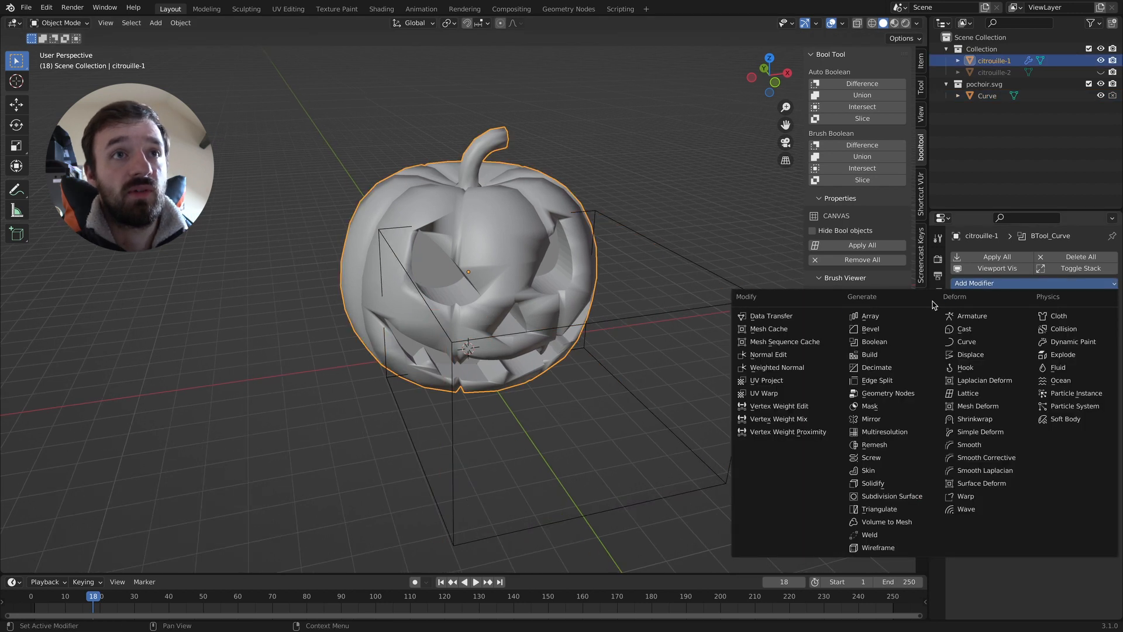
click(887, 381)
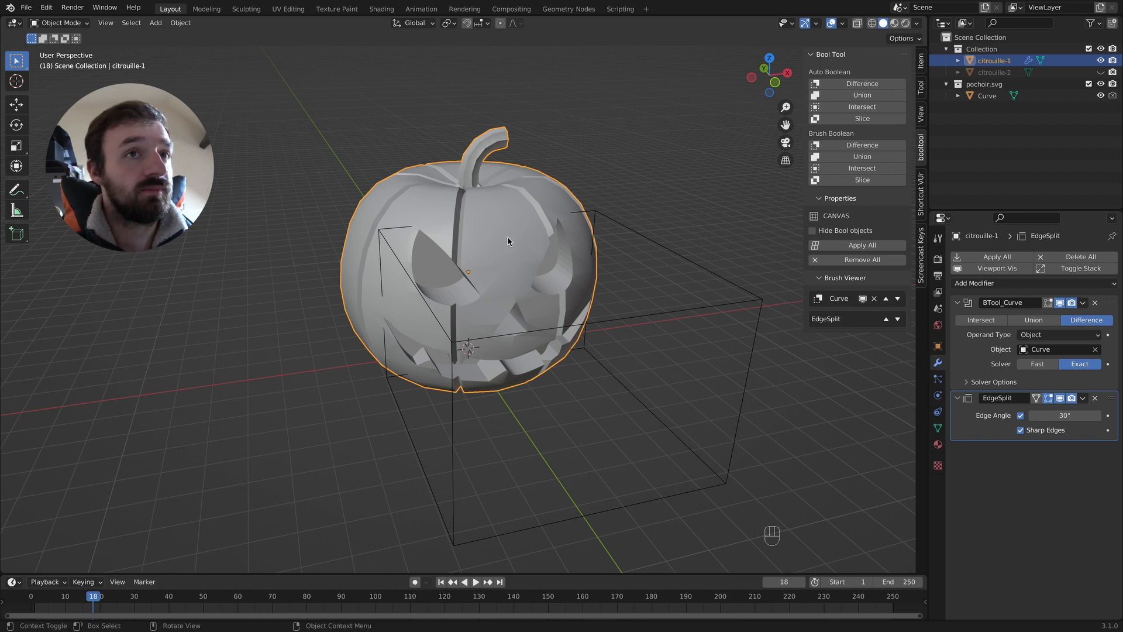
- Switch the viewport shading to Material Preview and examine the carved pumpkin from the front
key(z)
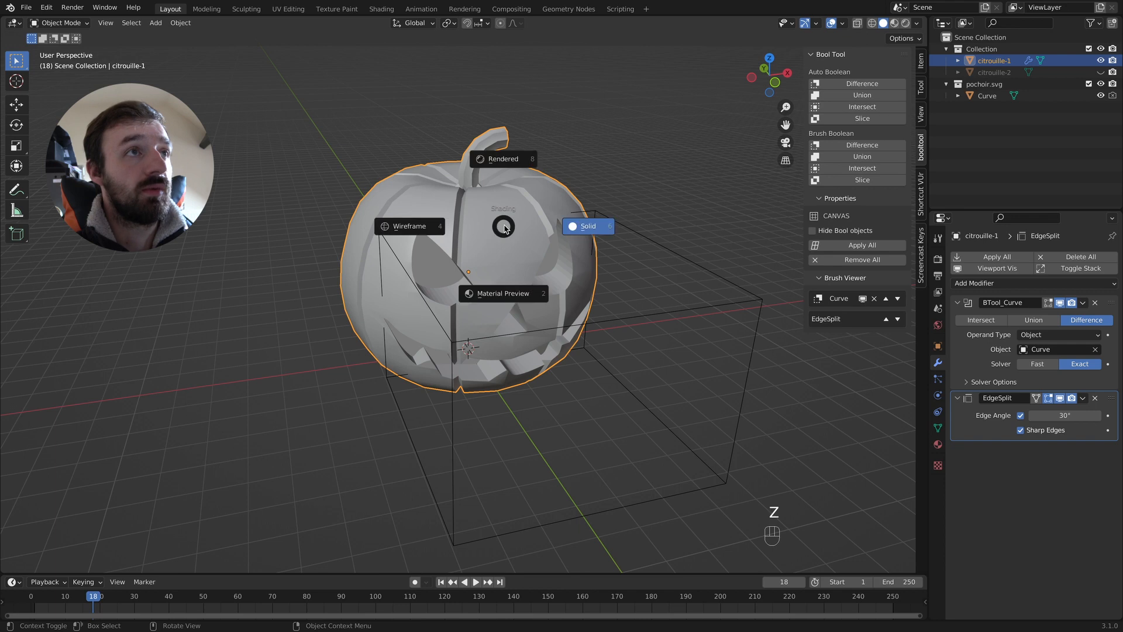
click(515, 299)
middle_drag(565, 298, 561, 295)
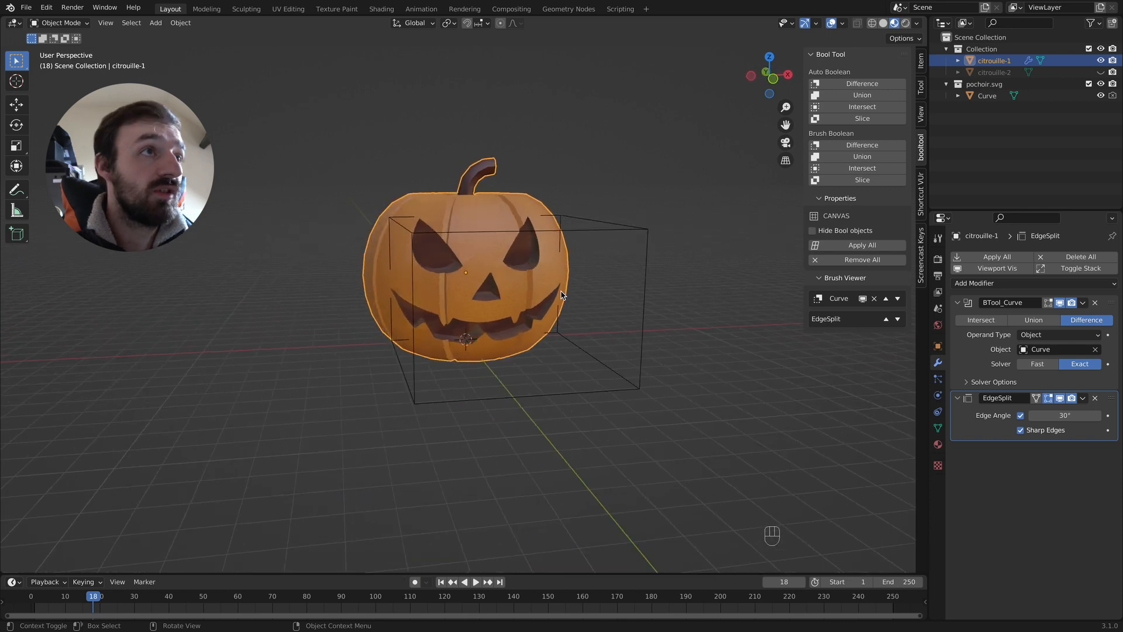
scroll(561, 295, up, 2)
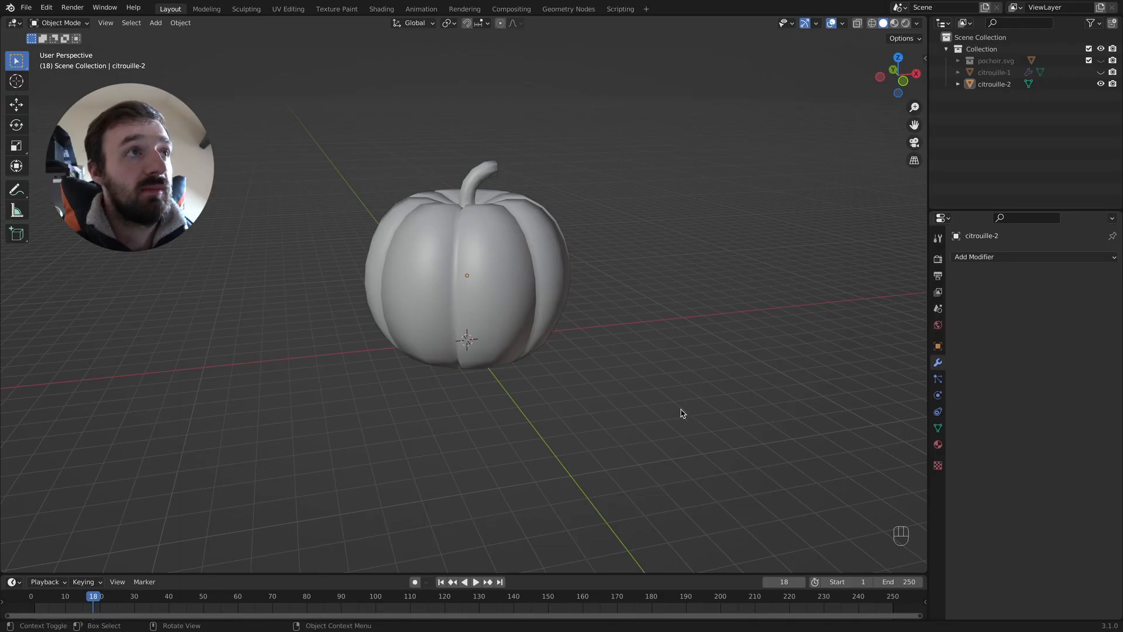
- Import the pochoir.svg stencil as SVG curves into the scene containing citrouille-2
click(26, 7)
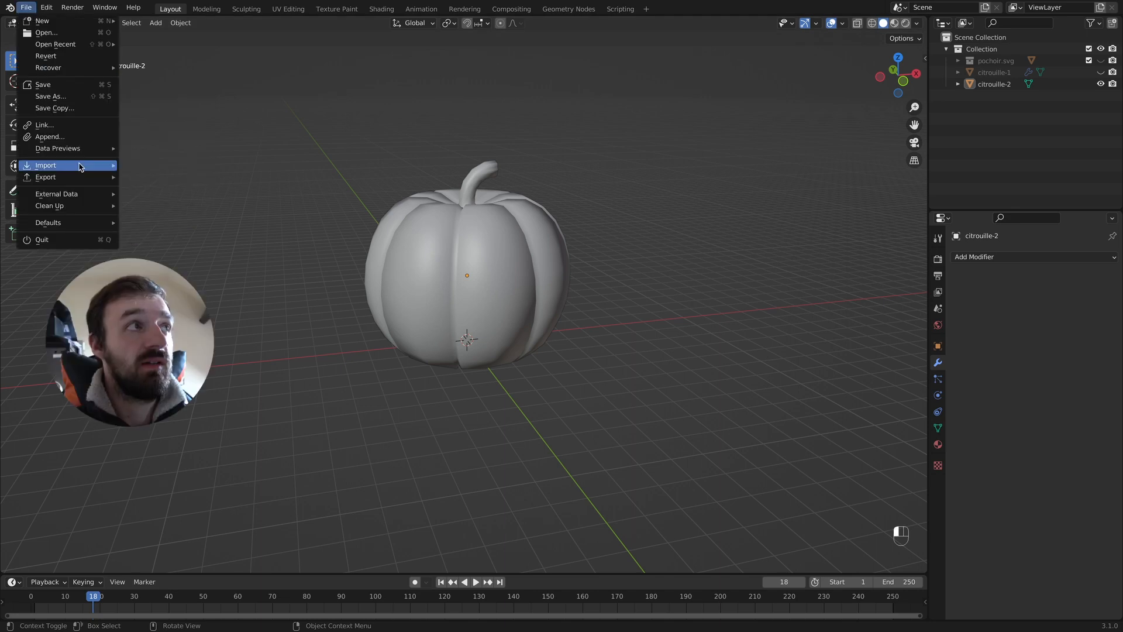
mouse_move(78, 166)
click(230, 285)
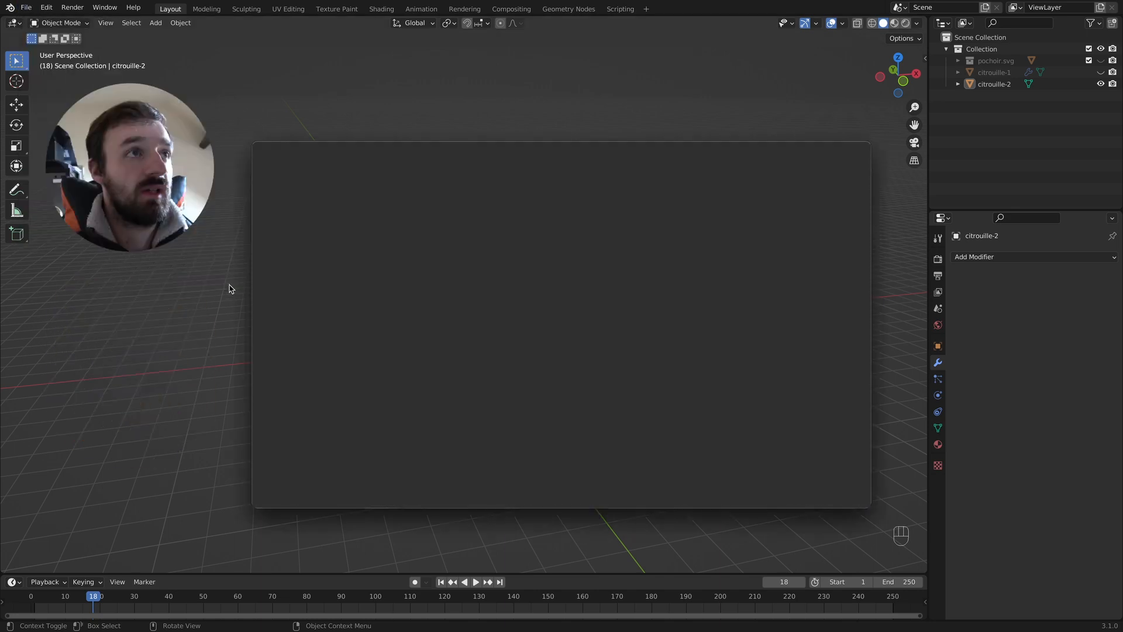
click(852, 507)
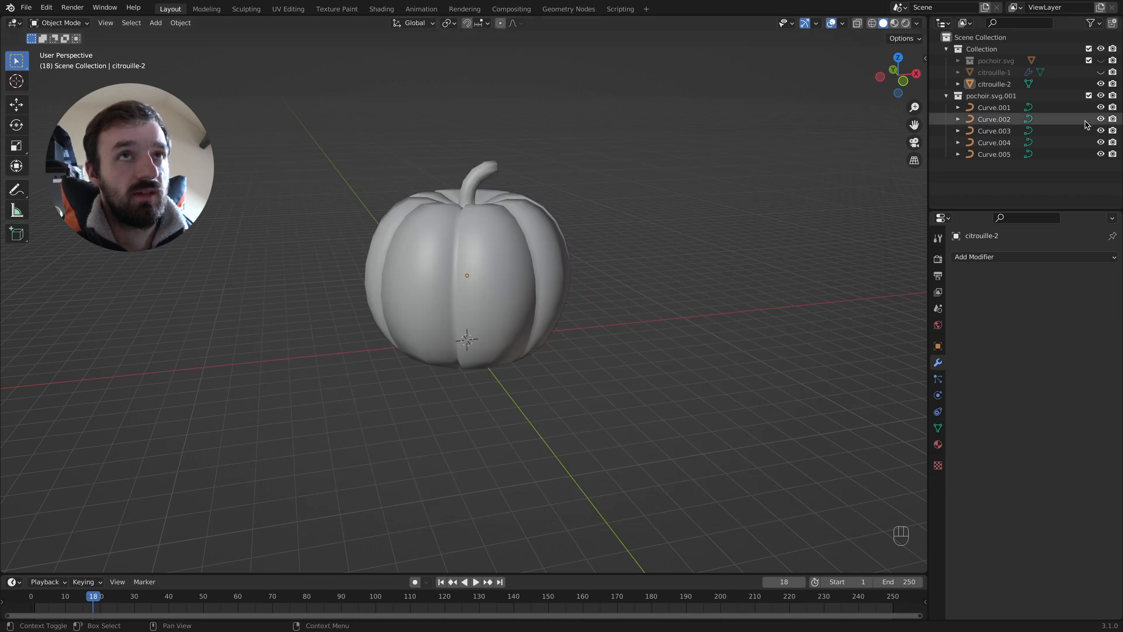
- Delete the superfluous imported curves Curve.002 through Curve.005 from the pochoir.svg.001 collection
click(1015, 119)
shift+click(994, 154)
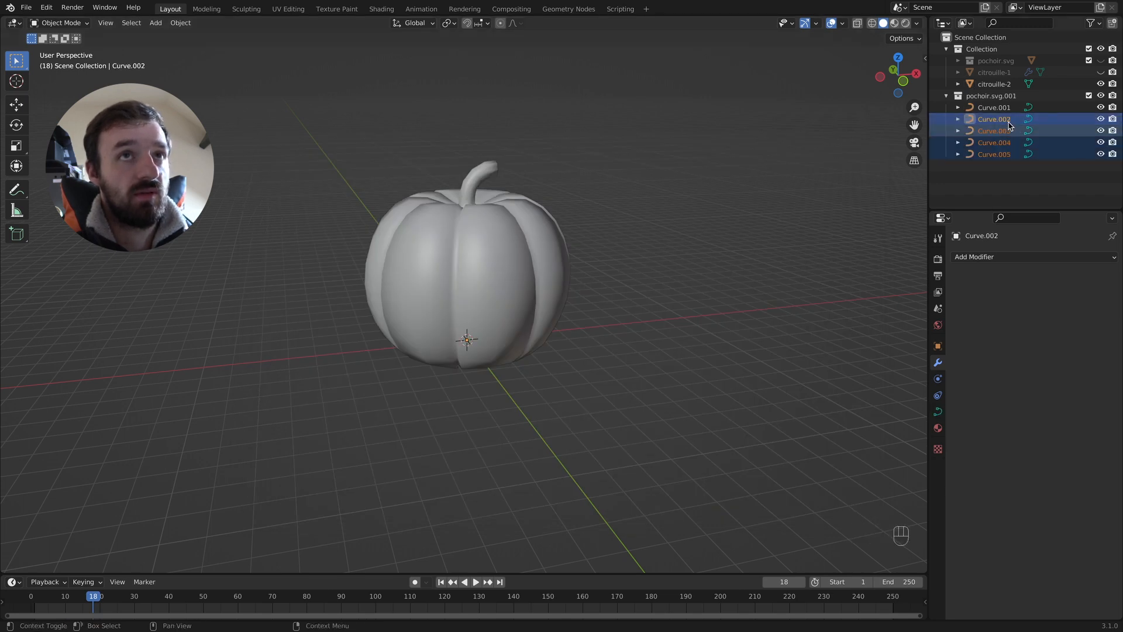
key(x)
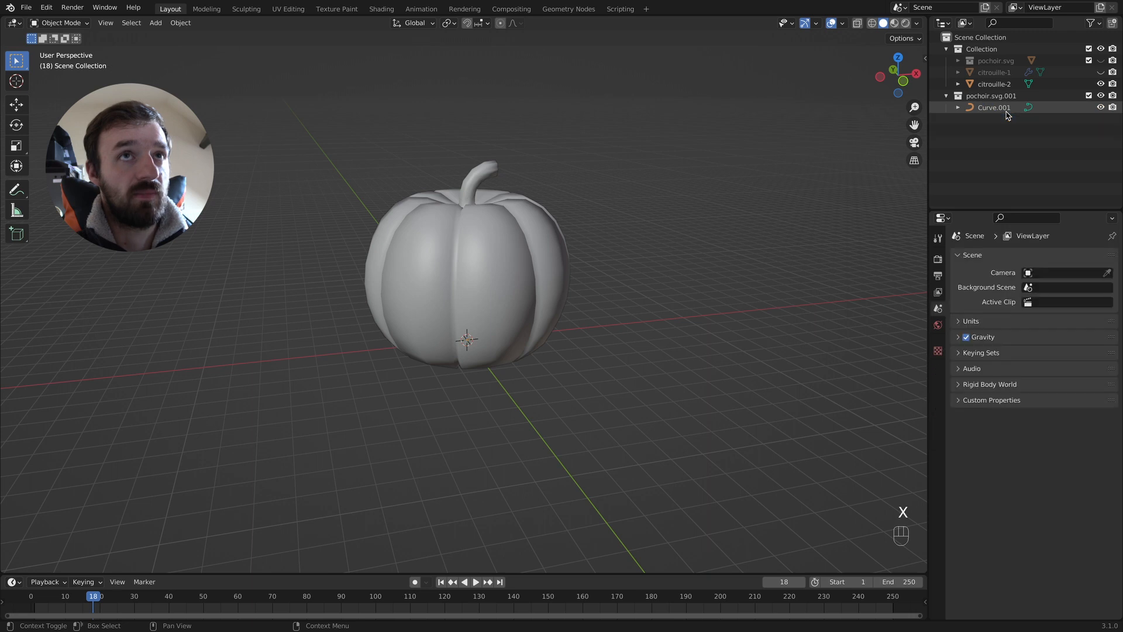
- Move Curve.001 about -6.41 m along Y and enlarge it by about 9.32 and another 2.91 times
click(994, 108)
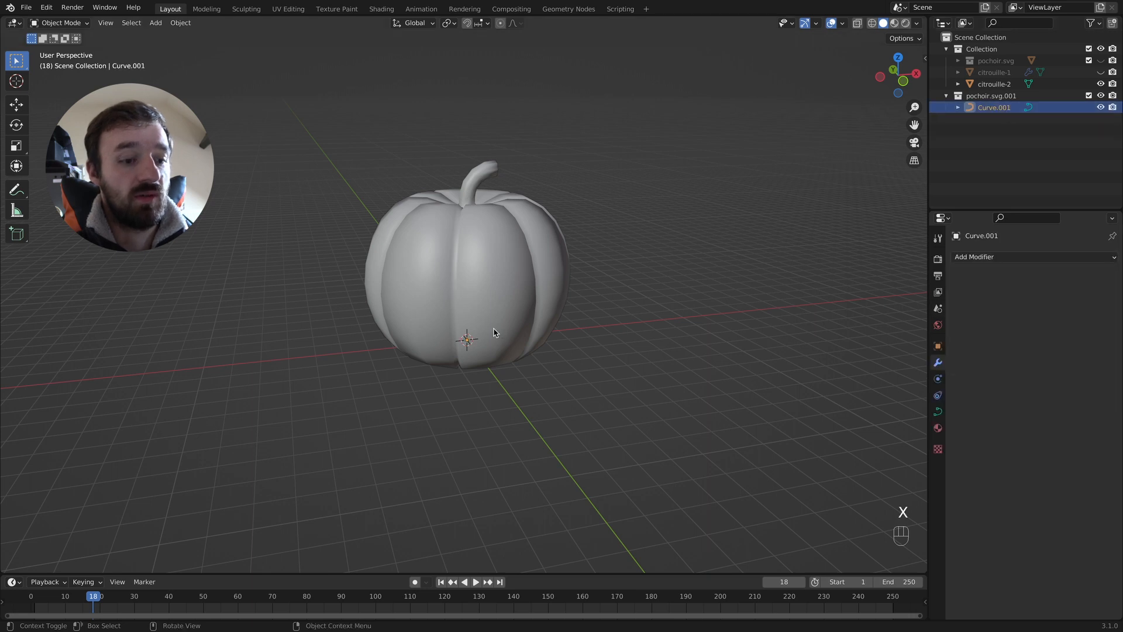
key(g)
key(y)
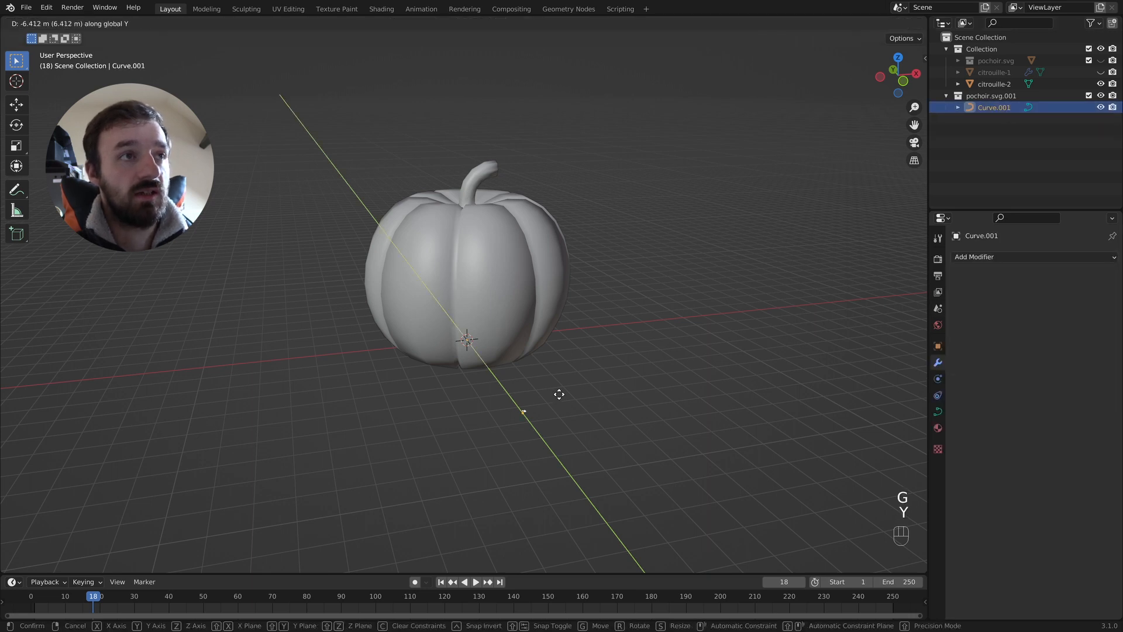
click(556, 398)
key(s)
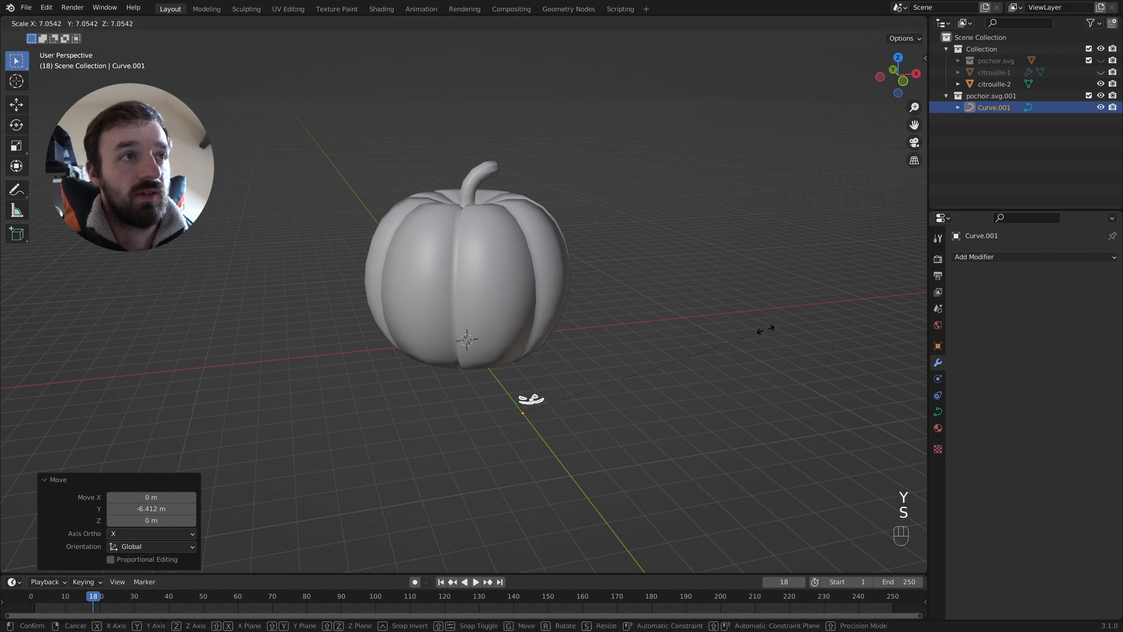
click(831, 302)
key(s)
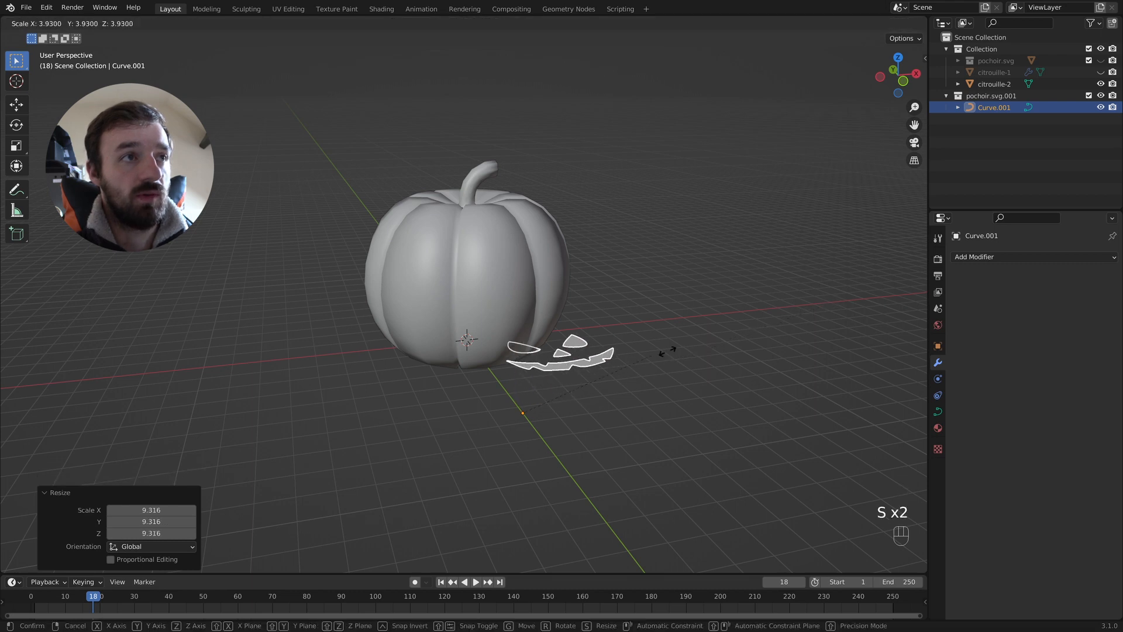
click(572, 373)
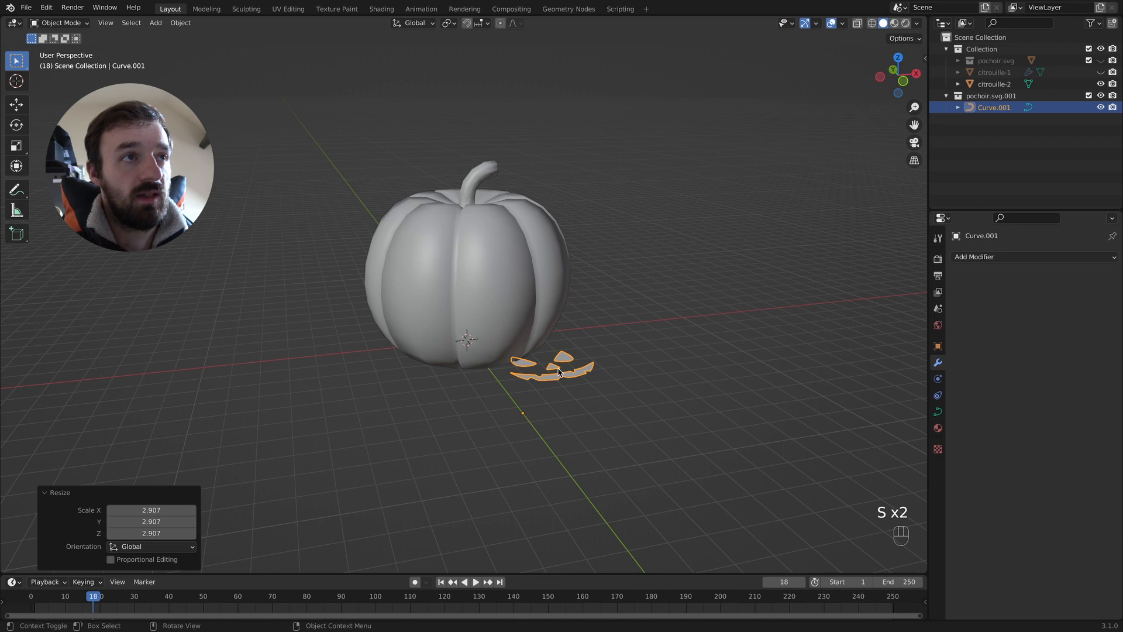
- Set Curve.001's origin to its geometry and clear its location to centre it on the world origin
right_click(557, 372)
mouse_move(557, 370)
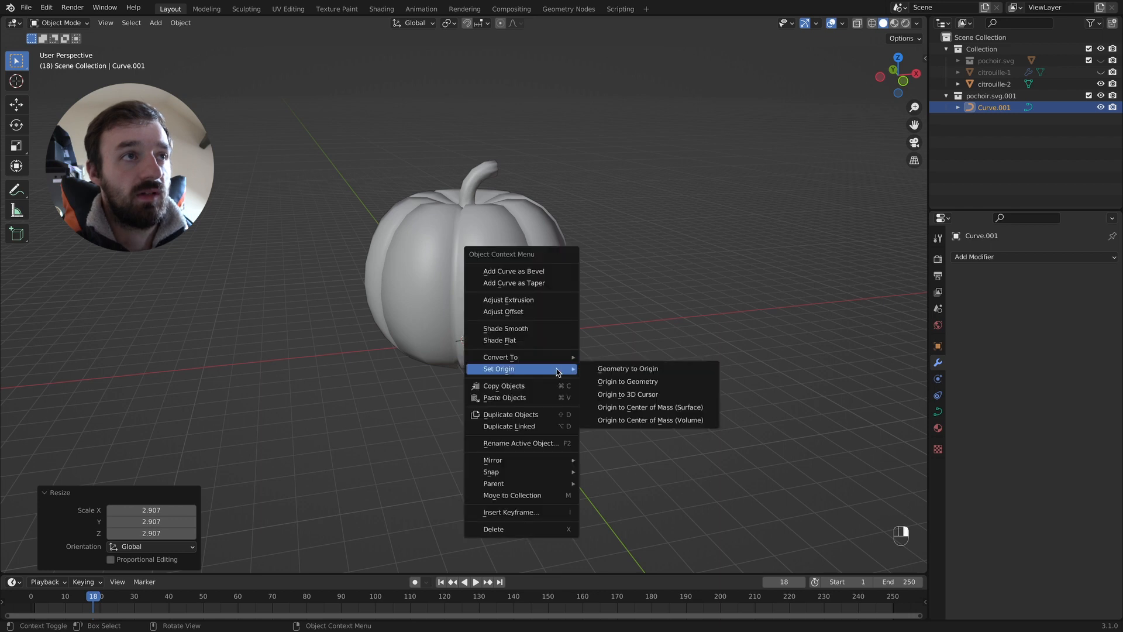
click(633, 383)
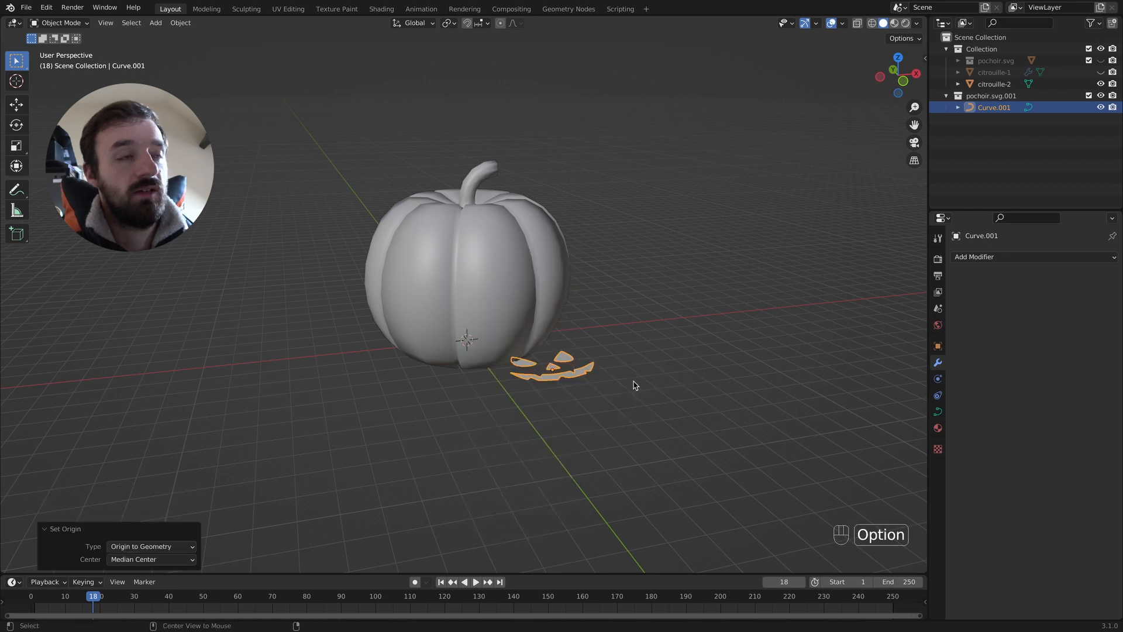
key(alt+g)
- Move Curve.001 about -6.31 m along Y and rotate it 90° about X so the face stands upright
key(g)
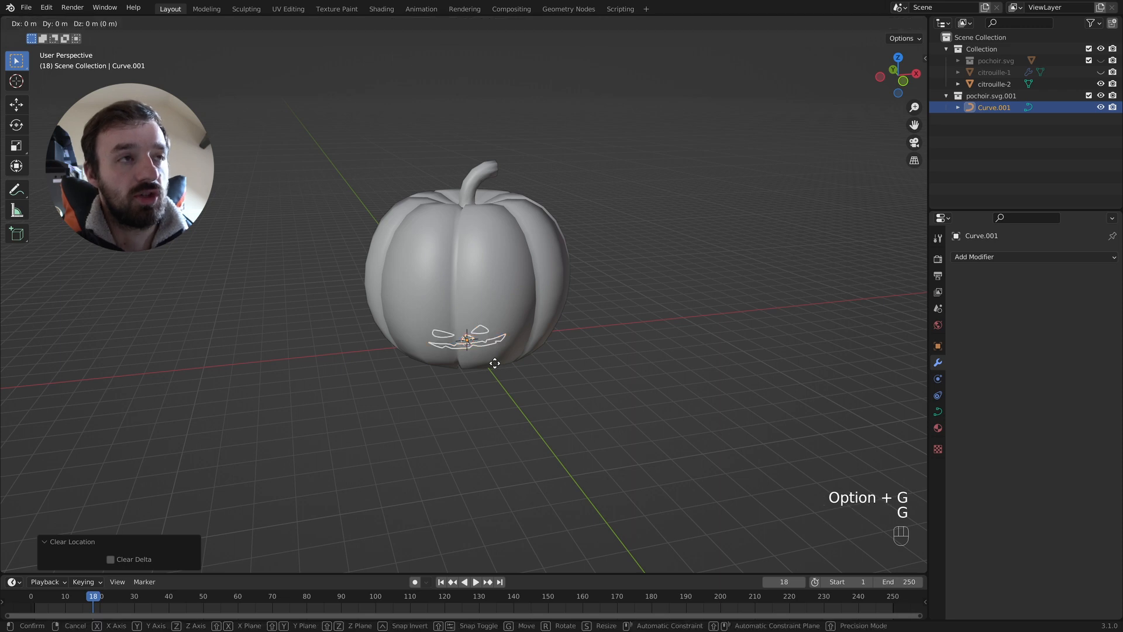
key(y)
click(563, 429)
key(r)
key(x)
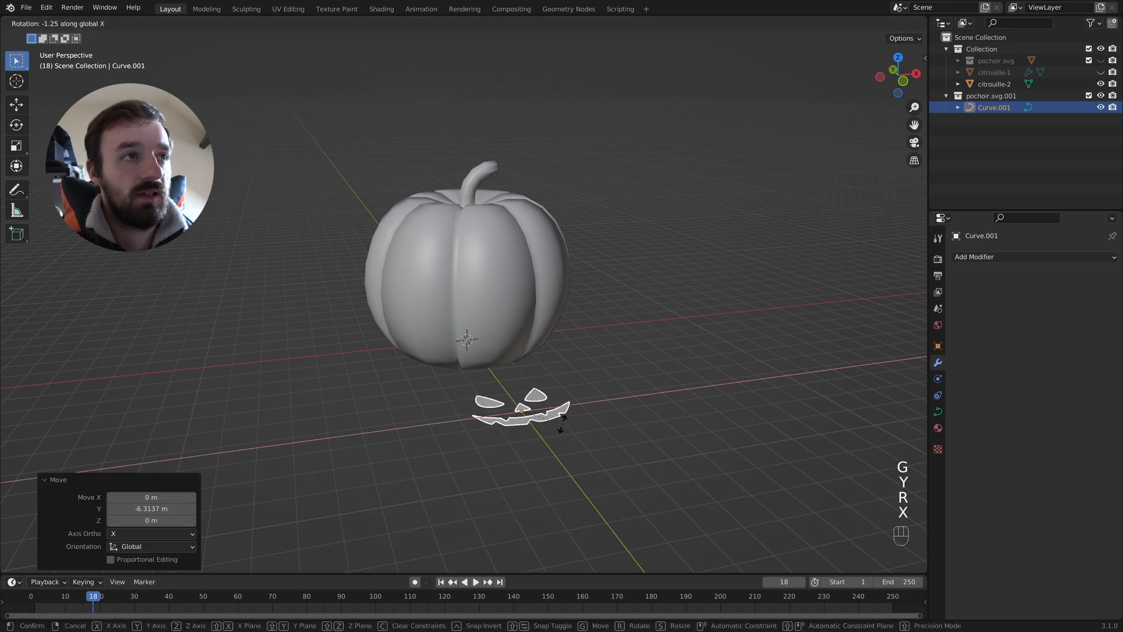
key(KP_9)
key(KP_0)
key(KP_Enter)
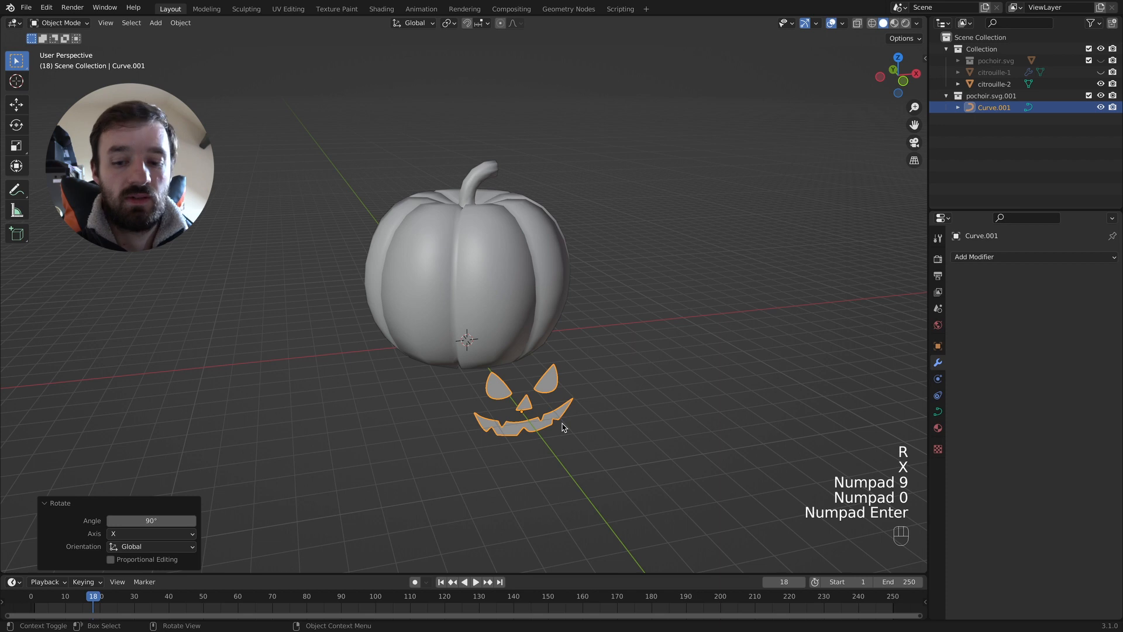
- In the front view, raise the face curve about 2.15 m along Z and scale it about 2.01 times
key(KP_1)
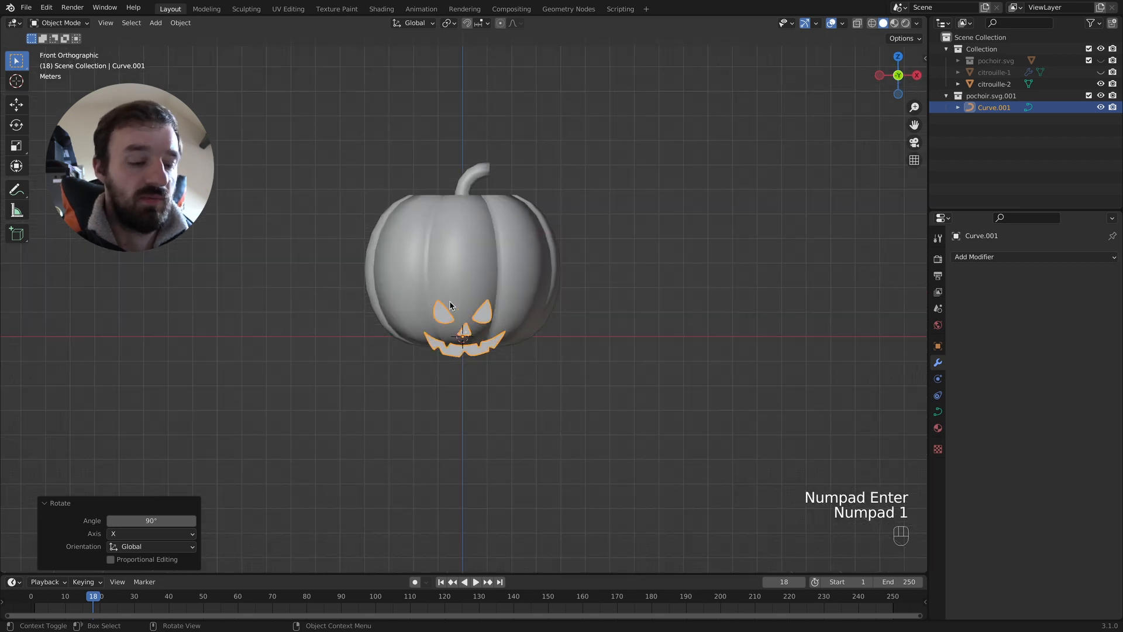
key(g)
key(z)
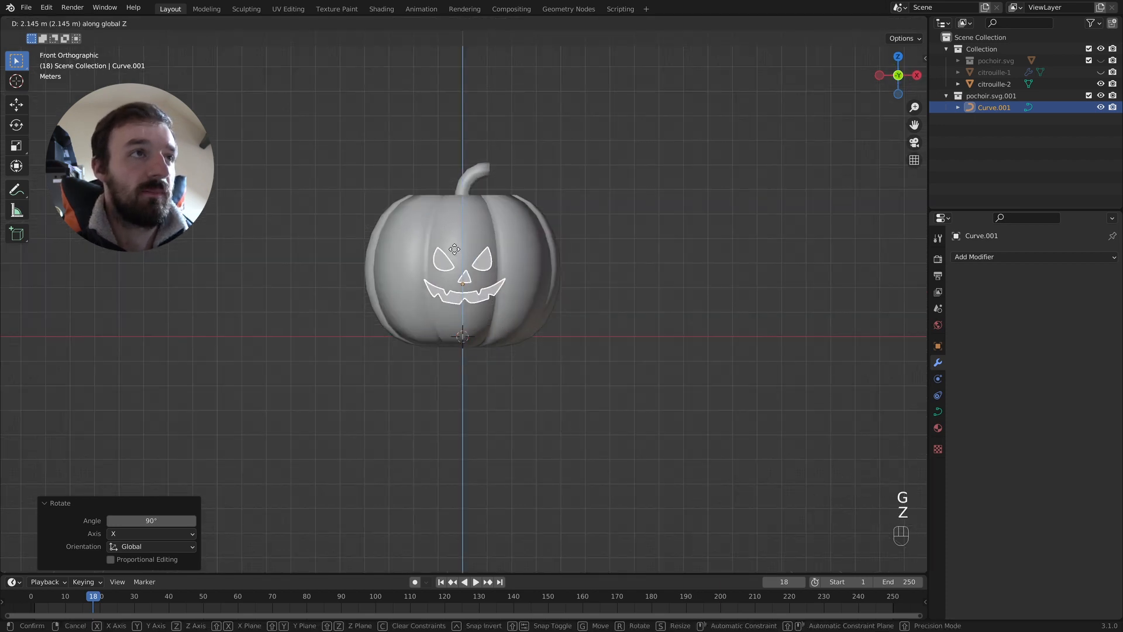
click(455, 249)
key(s)
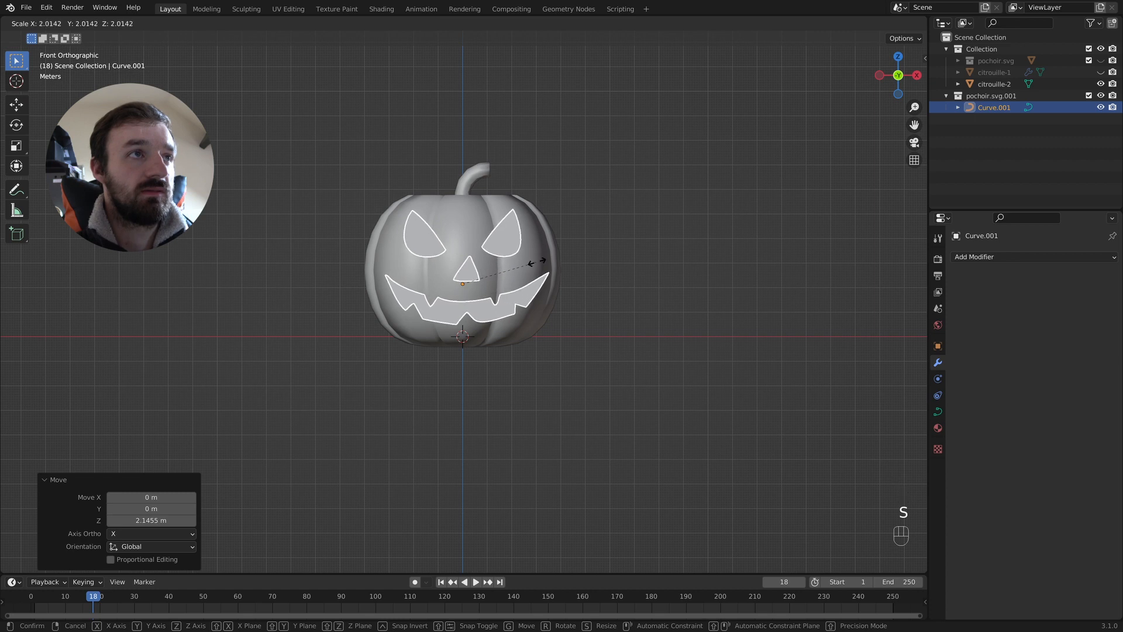
click(538, 264)
- Shift the face curve about -0.17 m along X and scale it by about 0.94 to fit the pumpkin
key(g)
key(x)
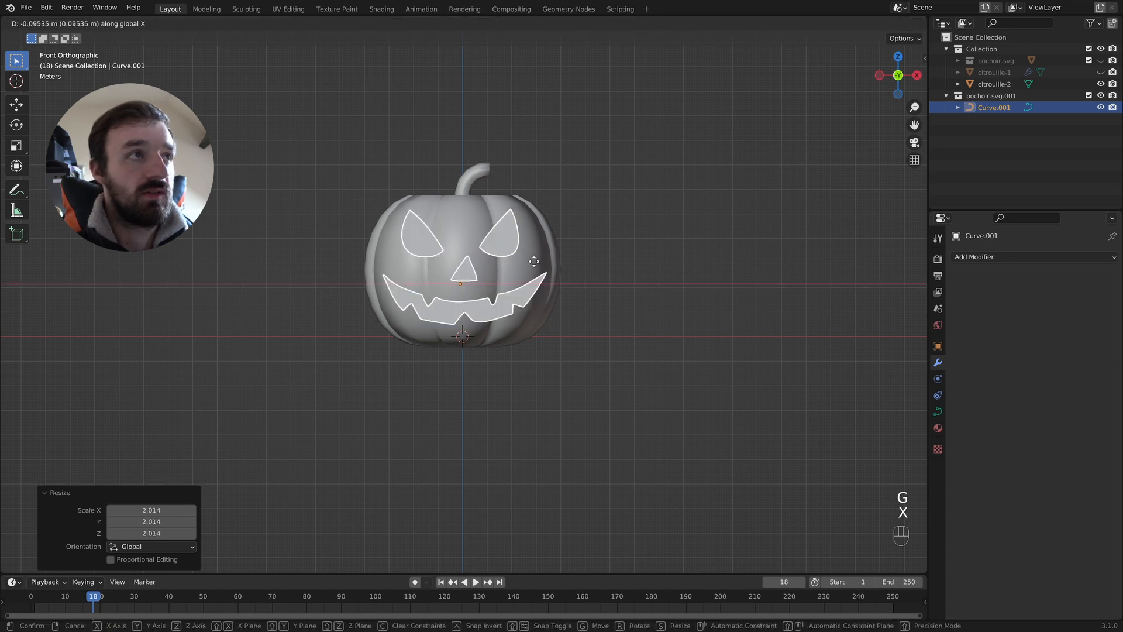
key(s)
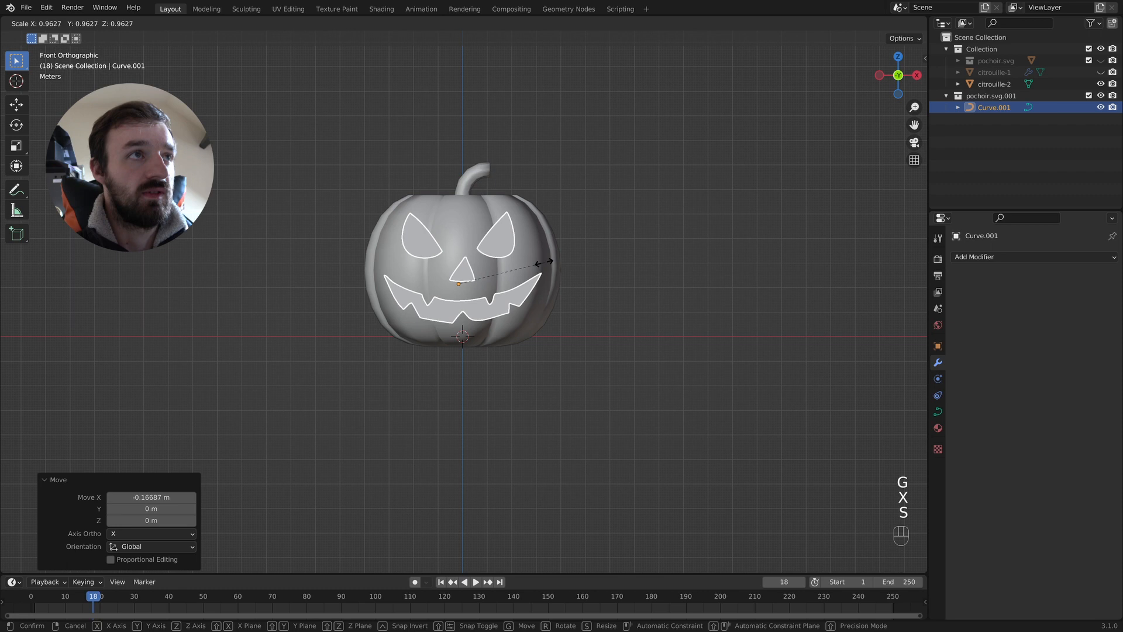
click(541, 266)
- Lower the face curve about 0.19 m along Z on the pumpkin's front
key(g)
key(z)
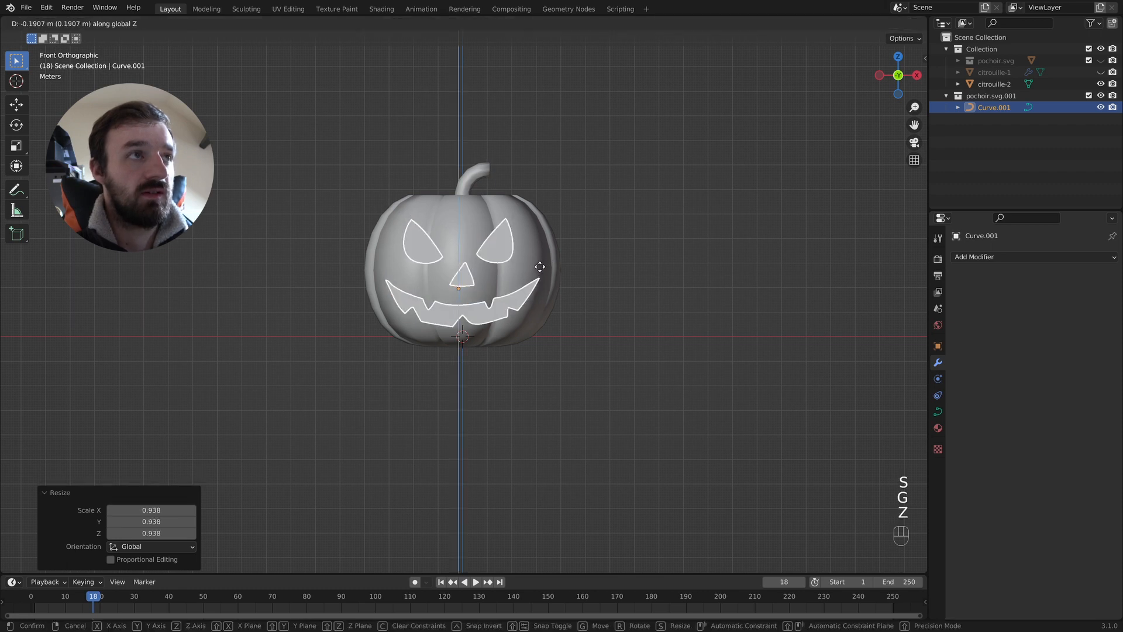
click(539, 270)
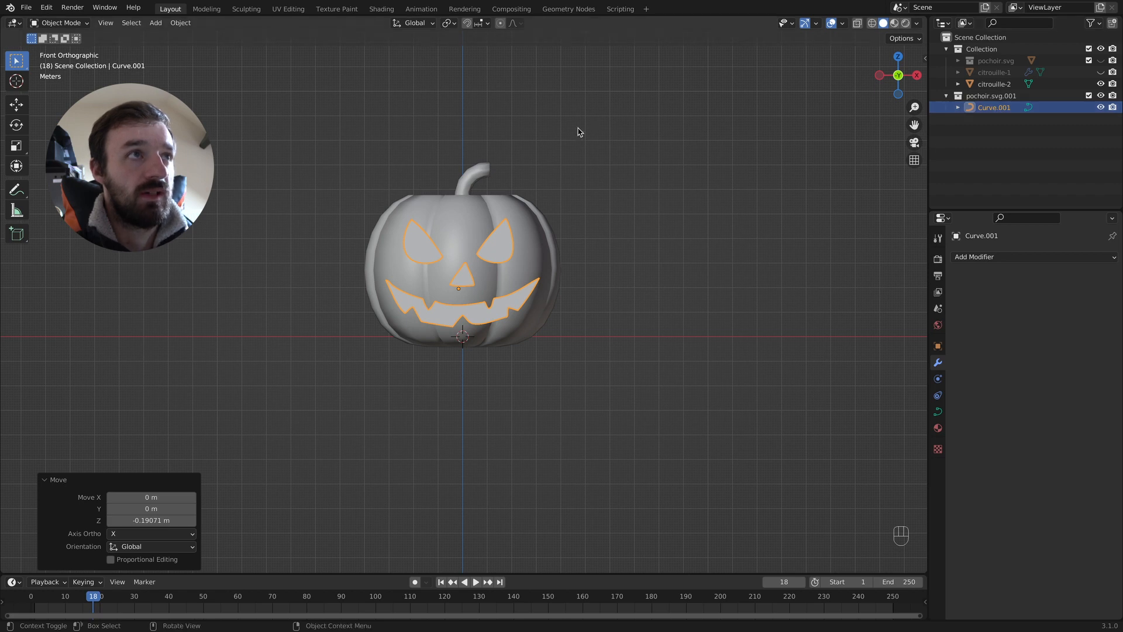
- Knife Project the Curve.001 face outline onto citrouille-2's mesh from the front view and hide the pochoir.svg.001 collection
shift+click(473, 206)
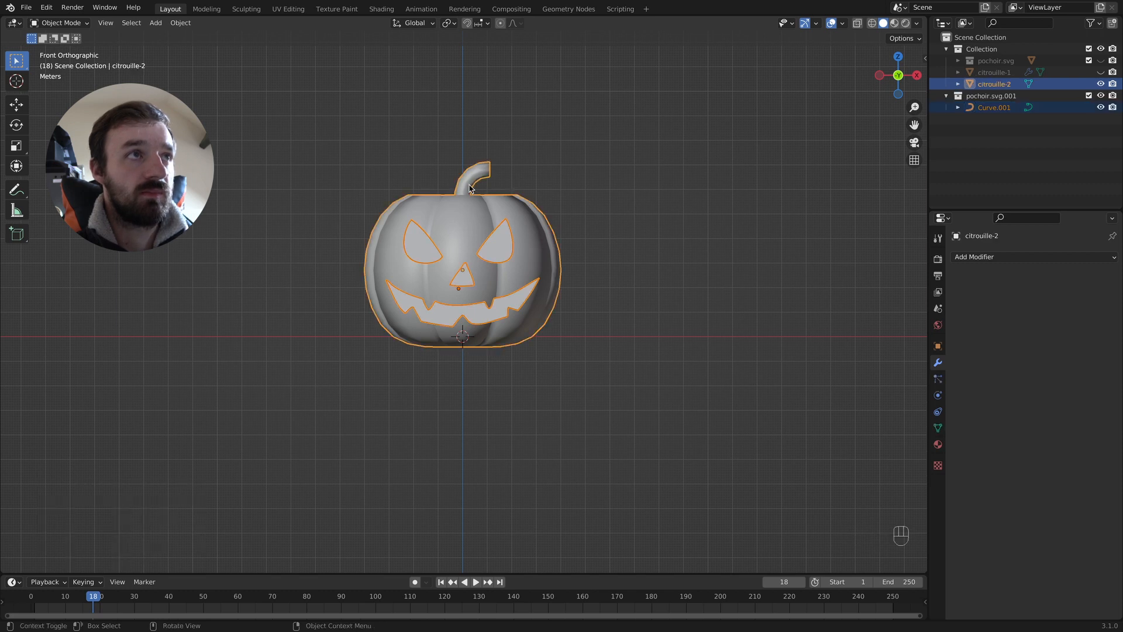
key(Tab)
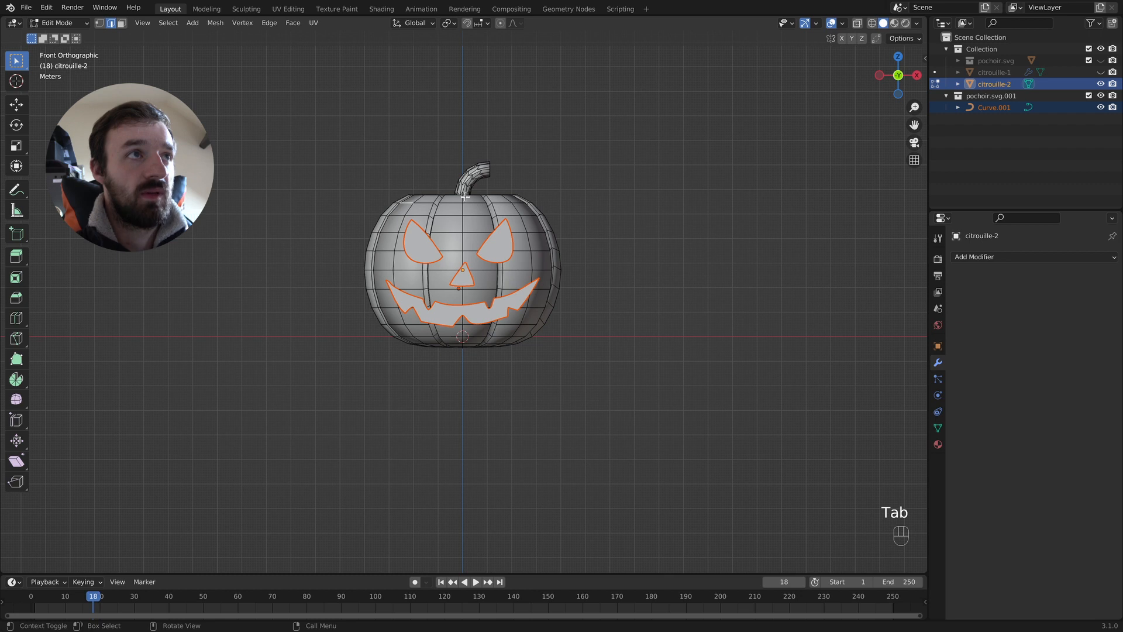
click(215, 23)
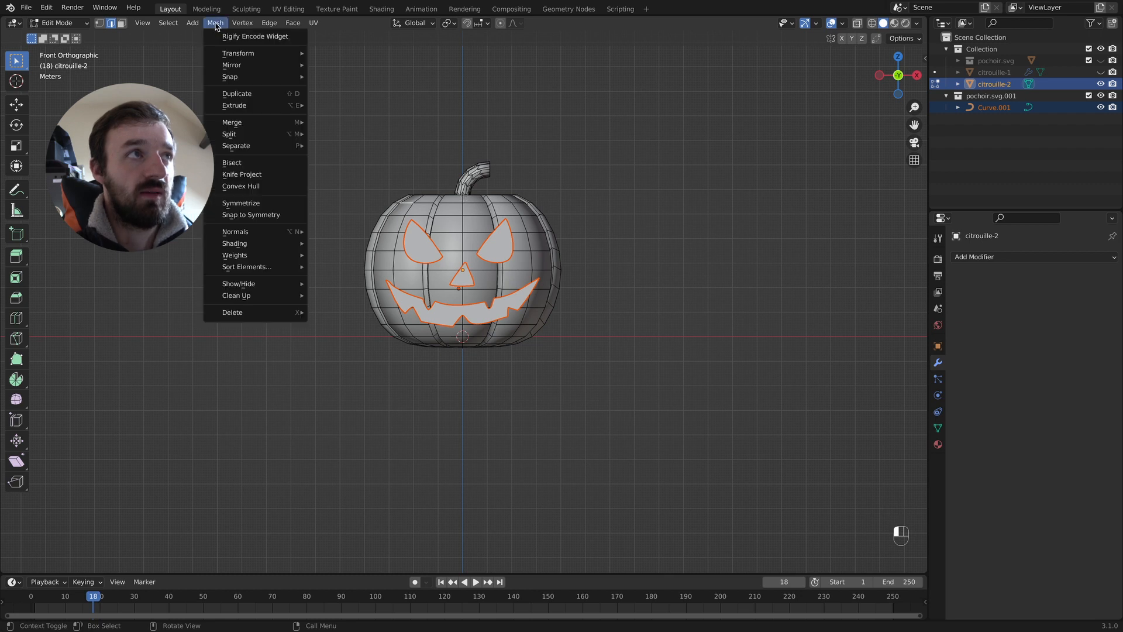
click(256, 173)
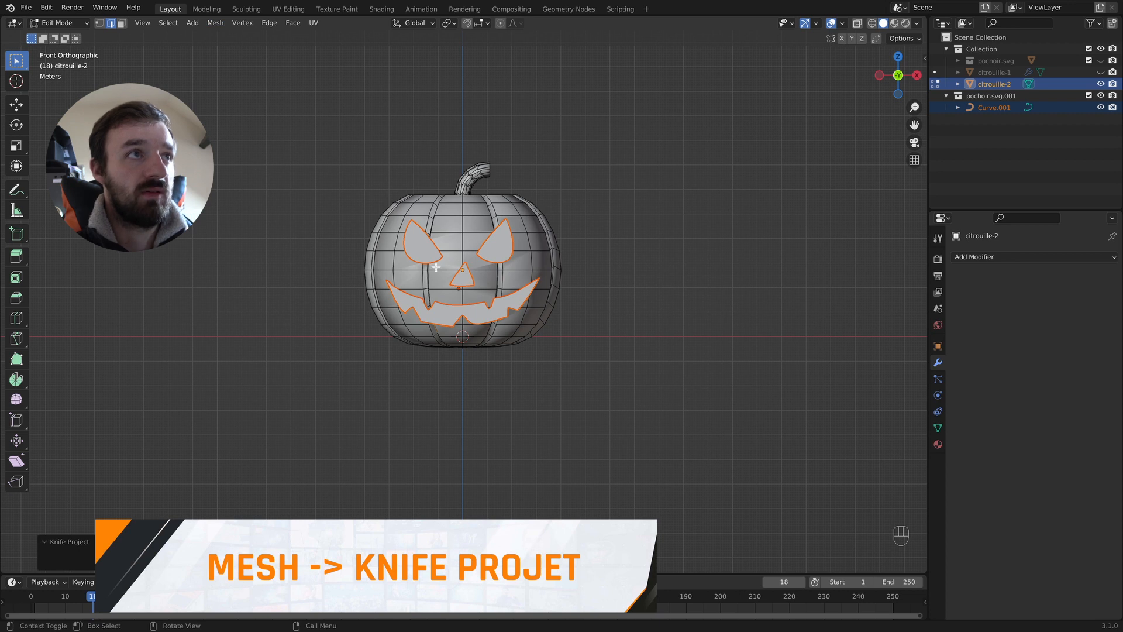
click(1101, 96)
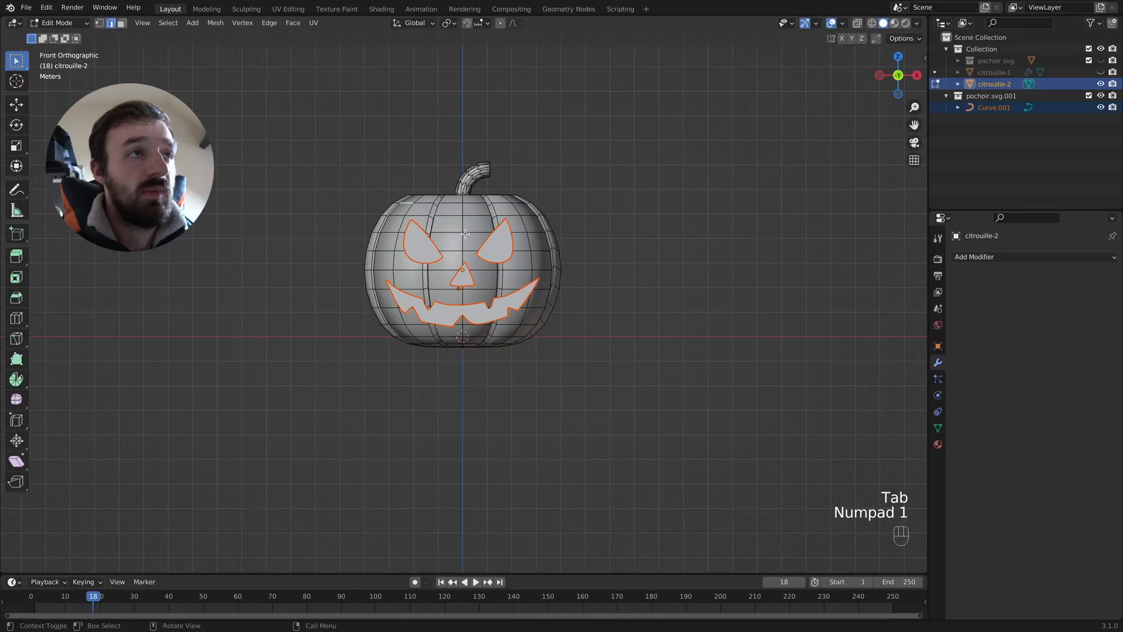
mouse_move(445, 245)
middle_down()
mouse_move(480, 235)
mouse_move(460, 231)
middle_up()
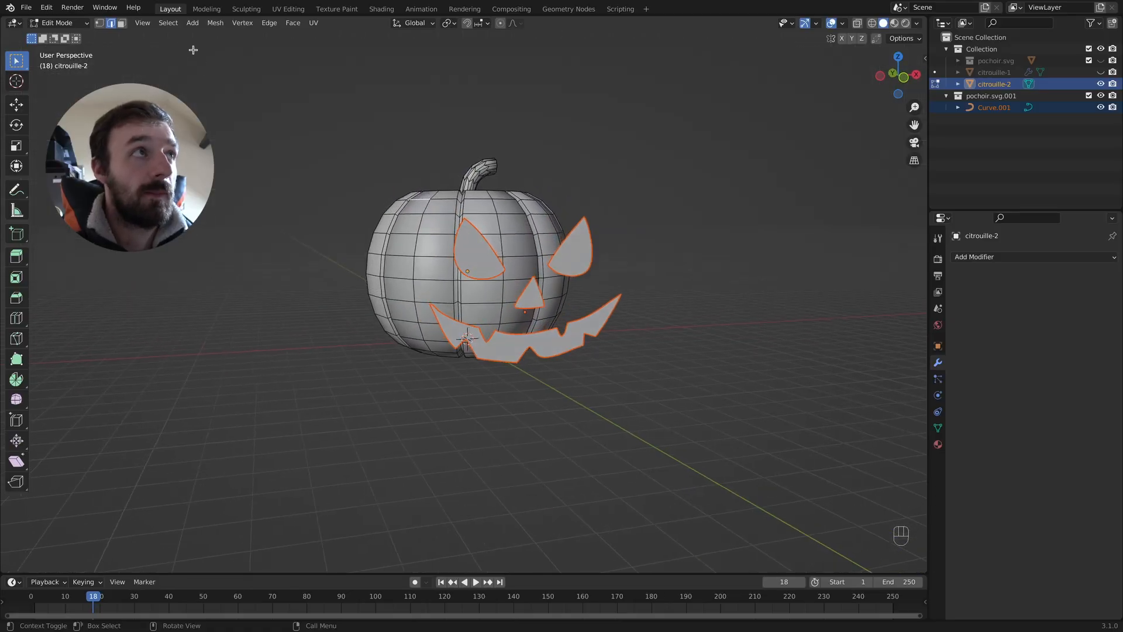
- Try to Knife Project the face outline onto citrouille-2 from an angled perspective view, and undo the cut
click(215, 22)
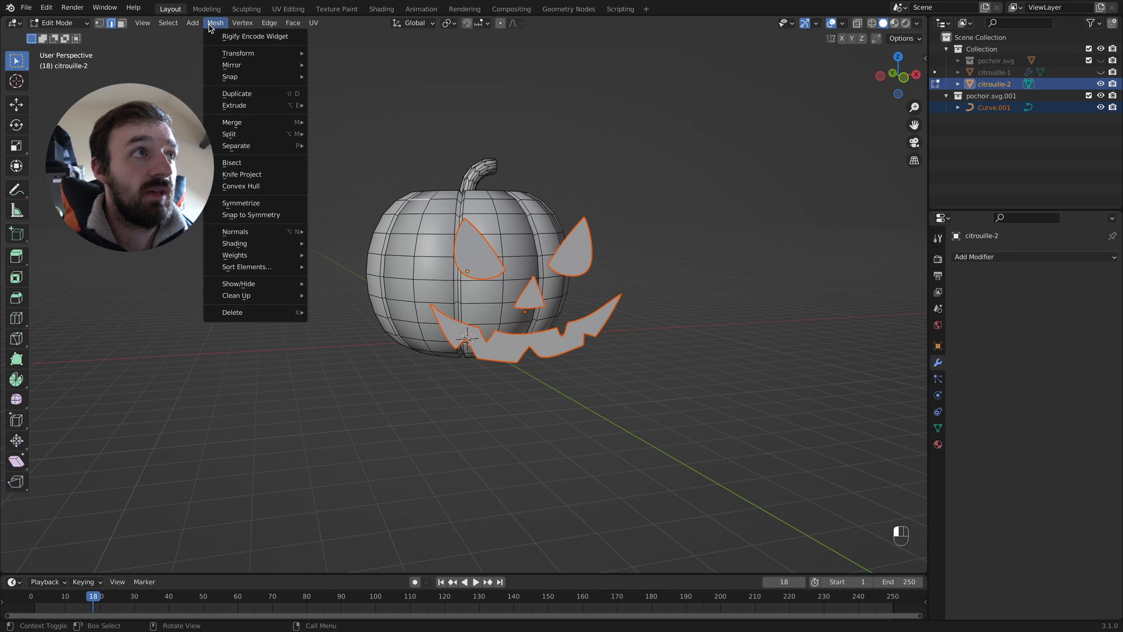
click(243, 175)
middle_drag(654, 285, 491, 273)
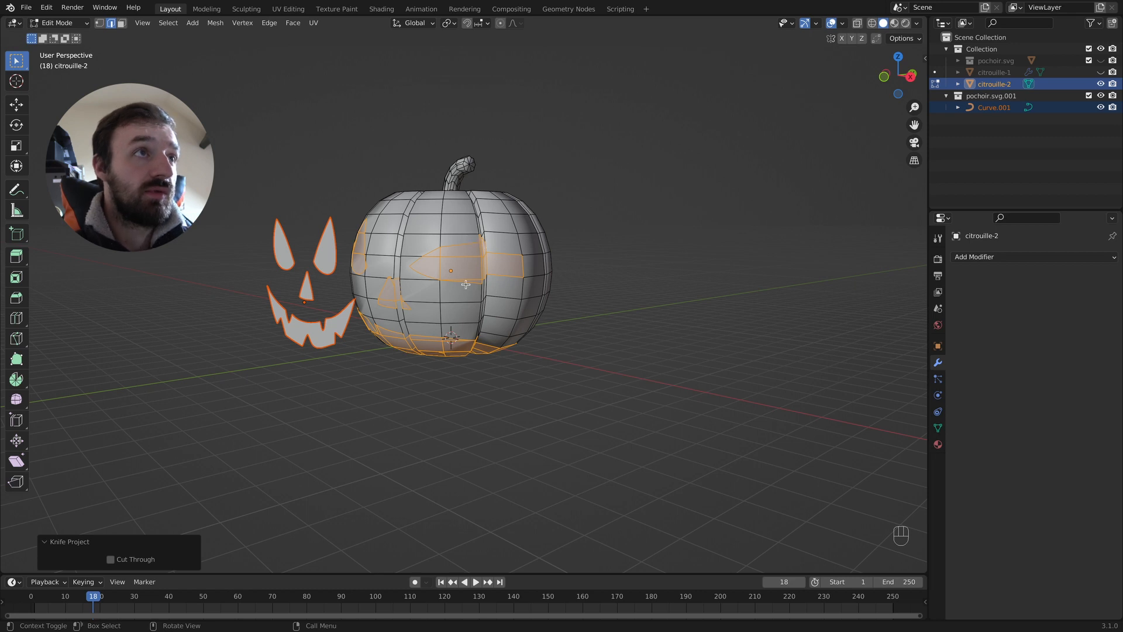
mouse_move(494, 284)
middle_down()
mouse_move(465, 283)
mouse_move(492, 283)
middle_up()
key(super+z)
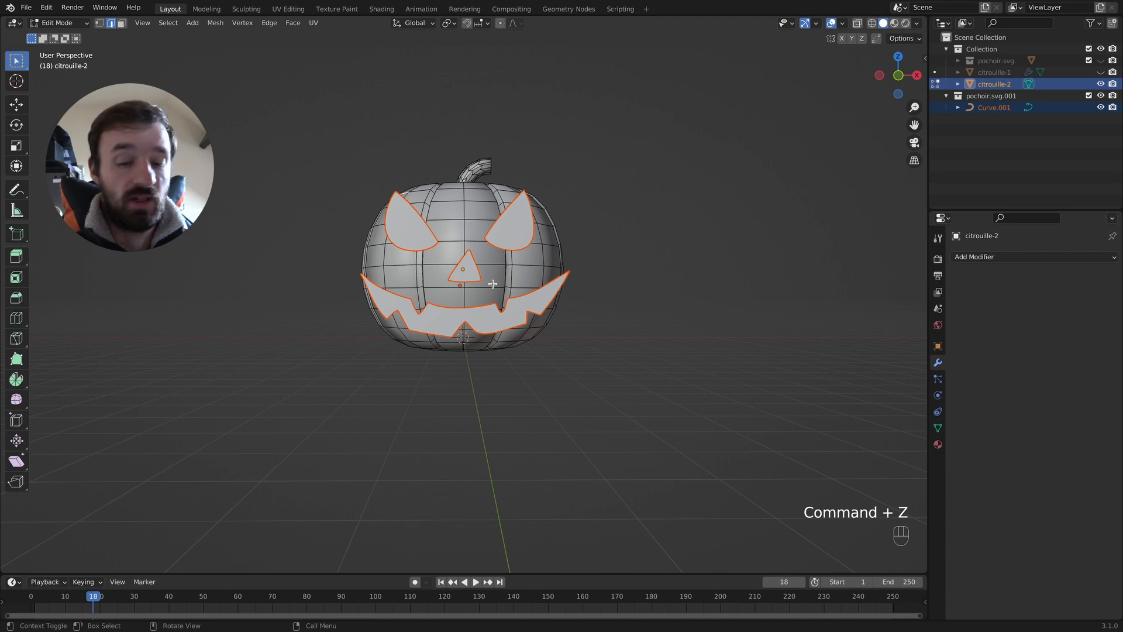
- Knife Project the face outline onto citrouille-2 from the front view, then hide the pochoir.svg.001 collection and exclude it from the view layer
key(KP_1)
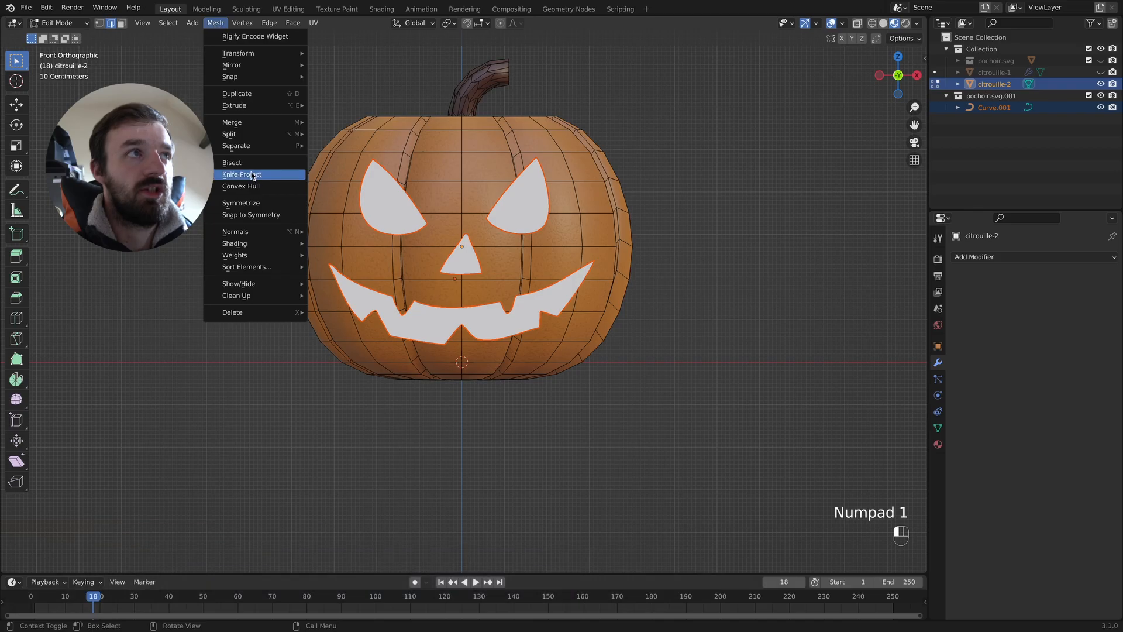
click(251, 173)
click(1100, 95)
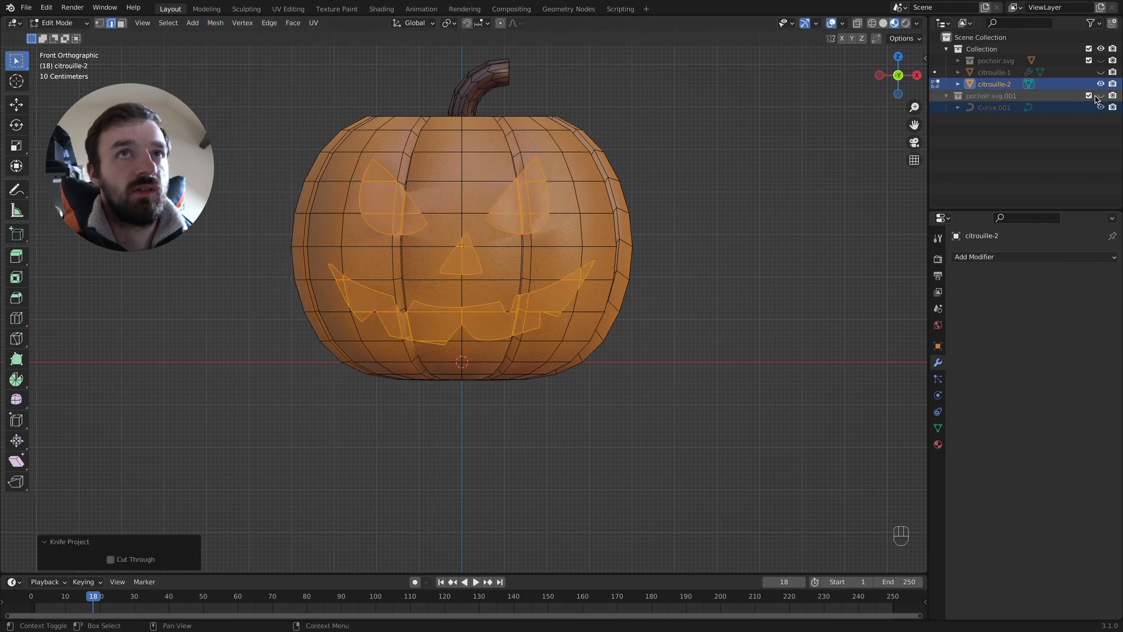
click(1088, 95)
- Delete the projected eye, nose and mouth faces from citrouille-2 and return to Object Mode
key(x)
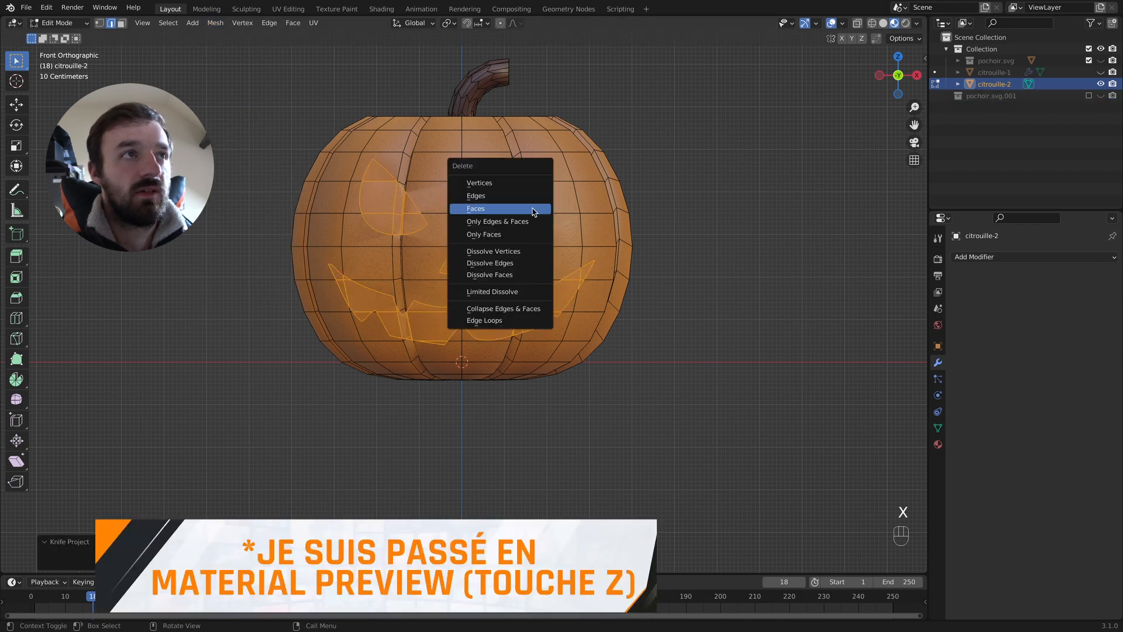
click(533, 209)
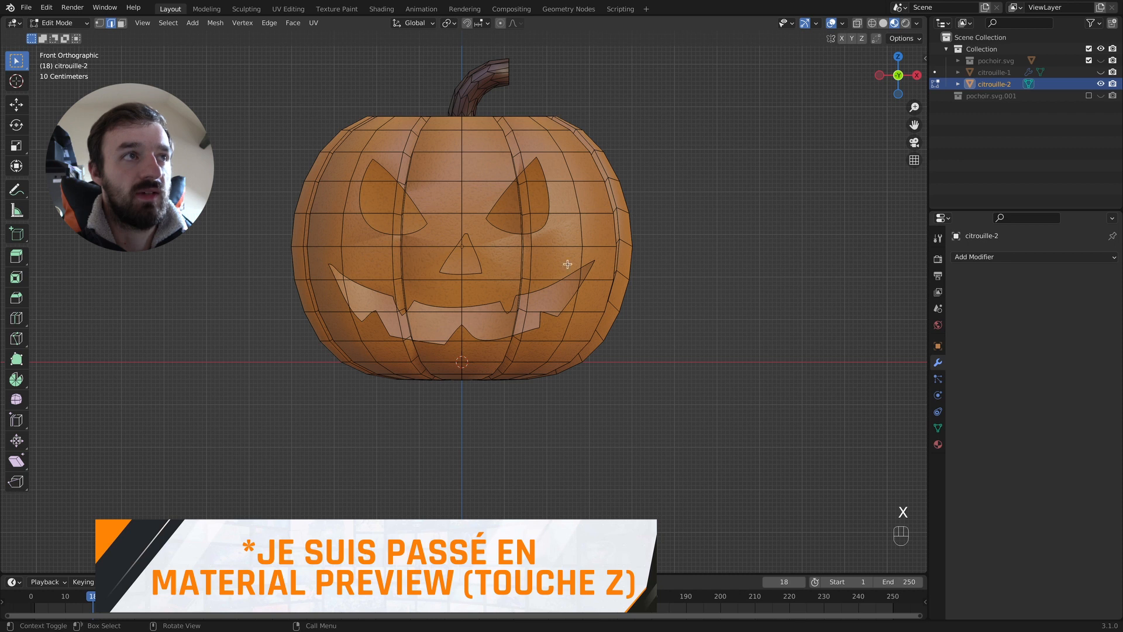
middle_drag(567, 264, 548, 268)
key(Tab)
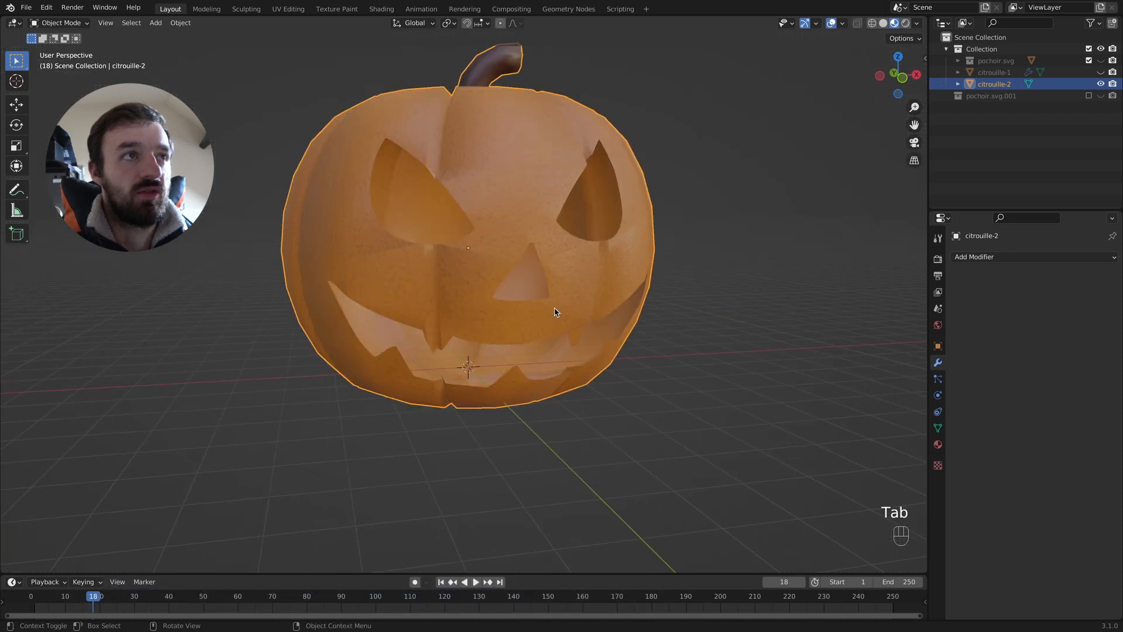
- Add a Solidify modifier to citrouille-2 with a thickness of -0.03 m and an offset of 0
click(974, 256)
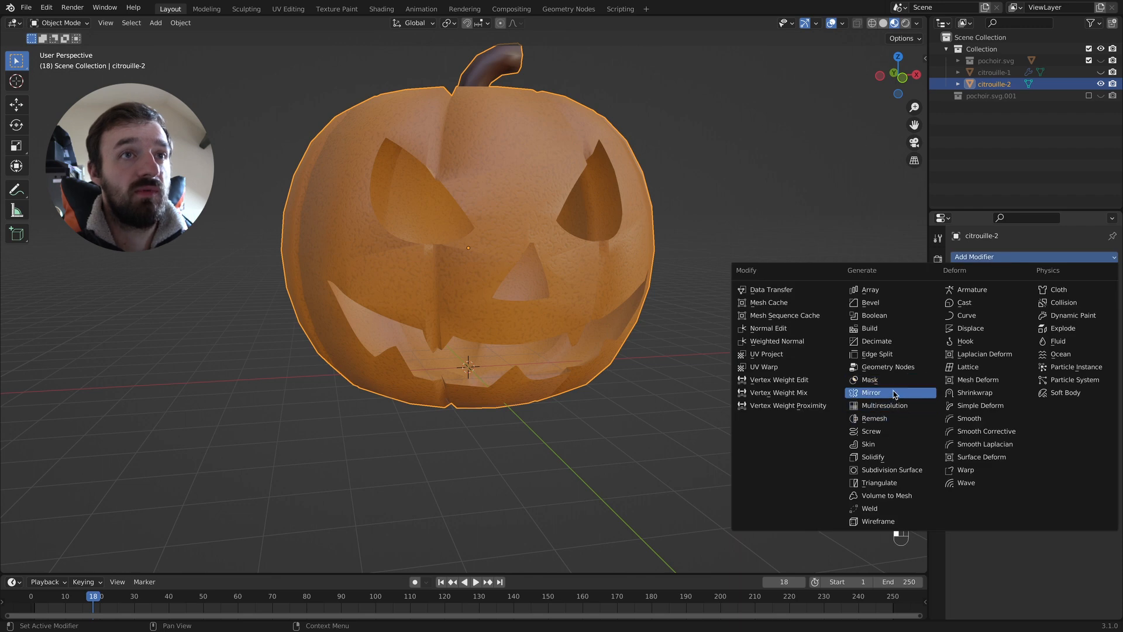
click(883, 457)
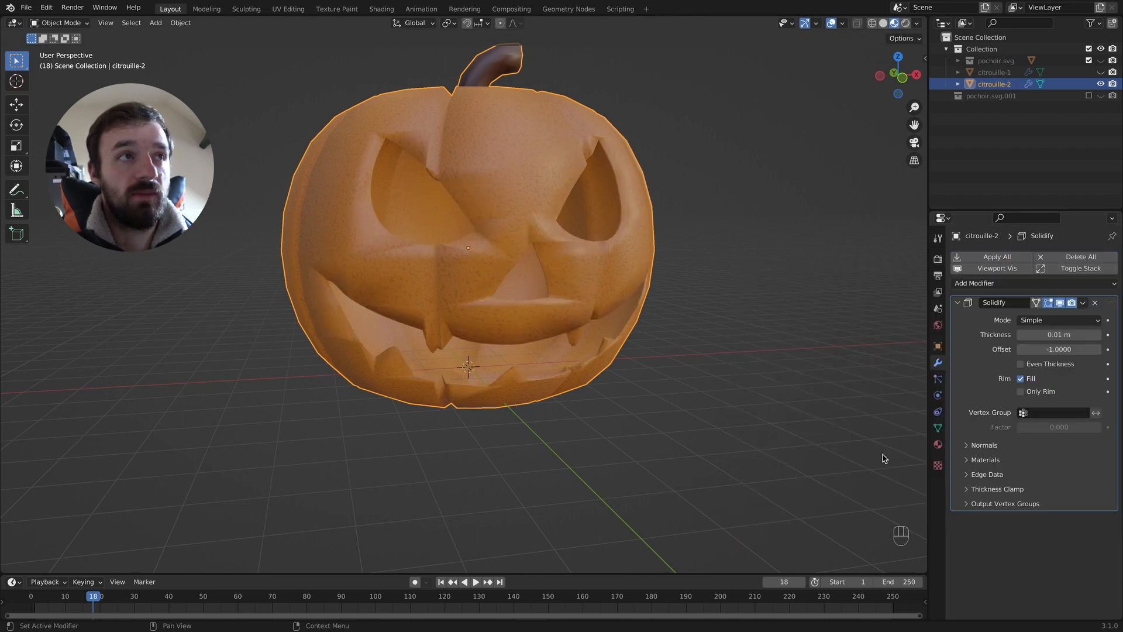
click(1022, 335)
click(1021, 335)
click(1021, 336)
click(1021, 336)
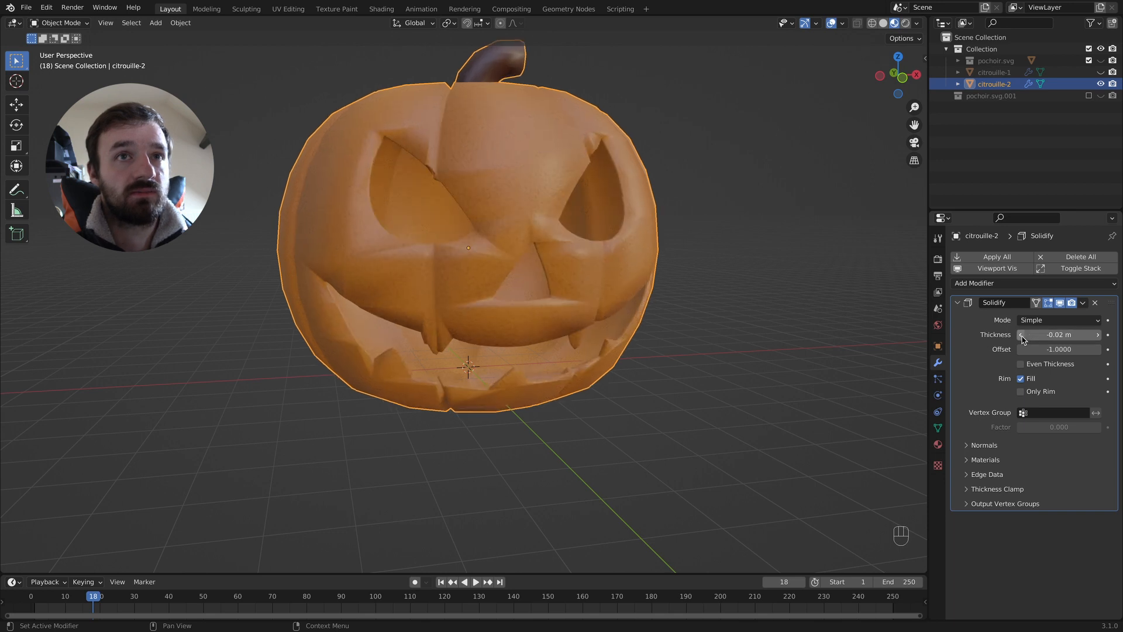
click(1021, 336)
double_click(1058, 349)
text(0)
key(Return)
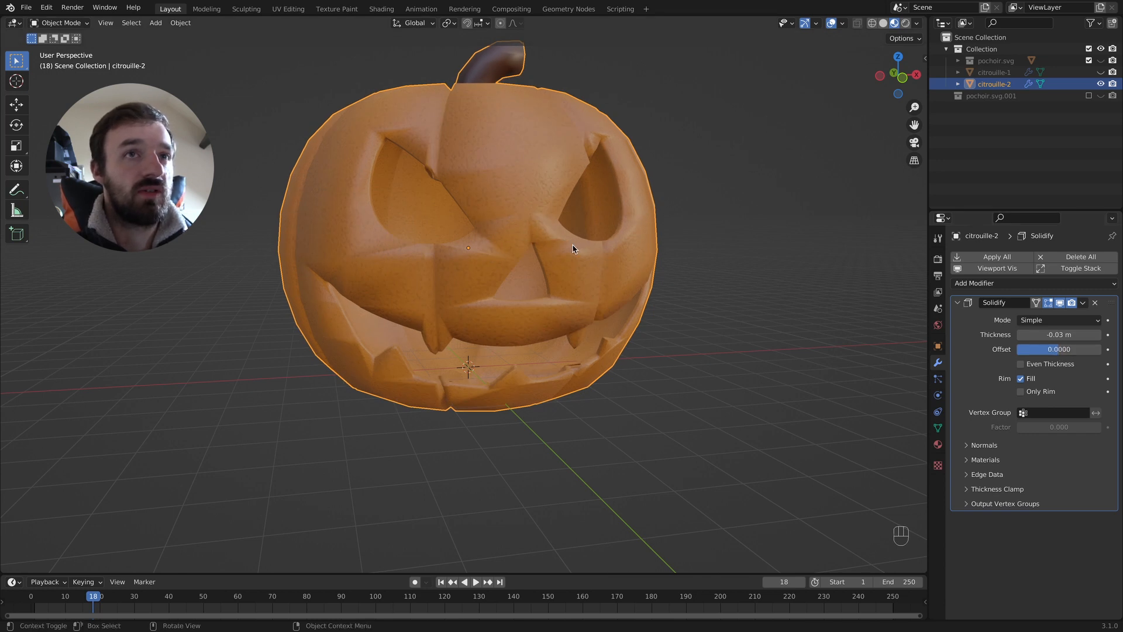
- Add an Edge Split modifier to citrouille-2 after the Solidify modifier
click(1002, 283)
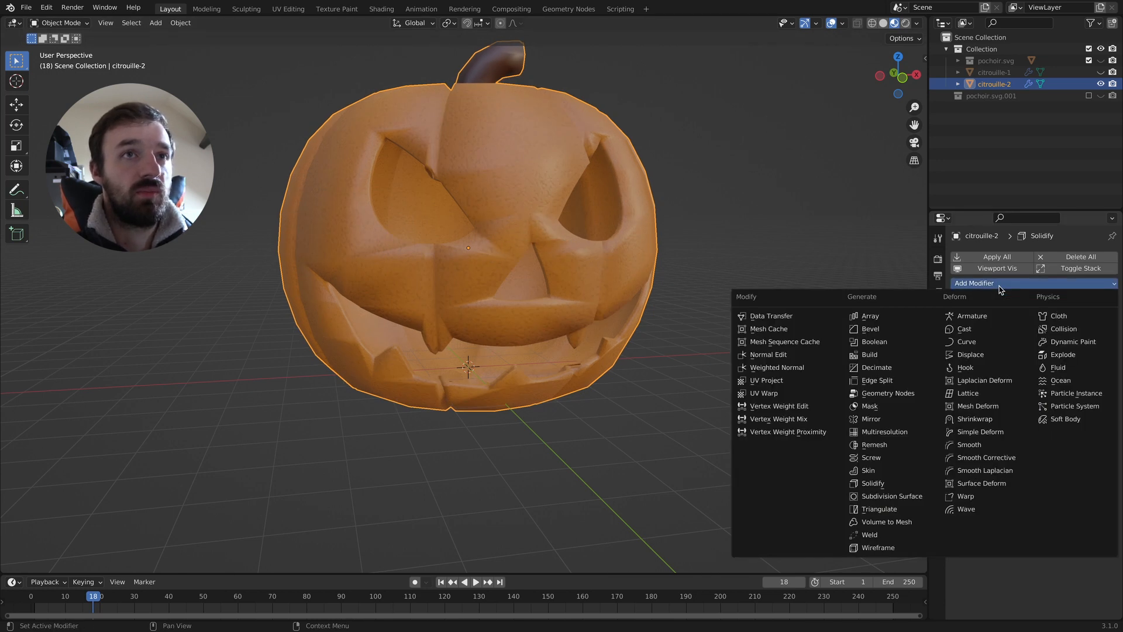
click(890, 379)
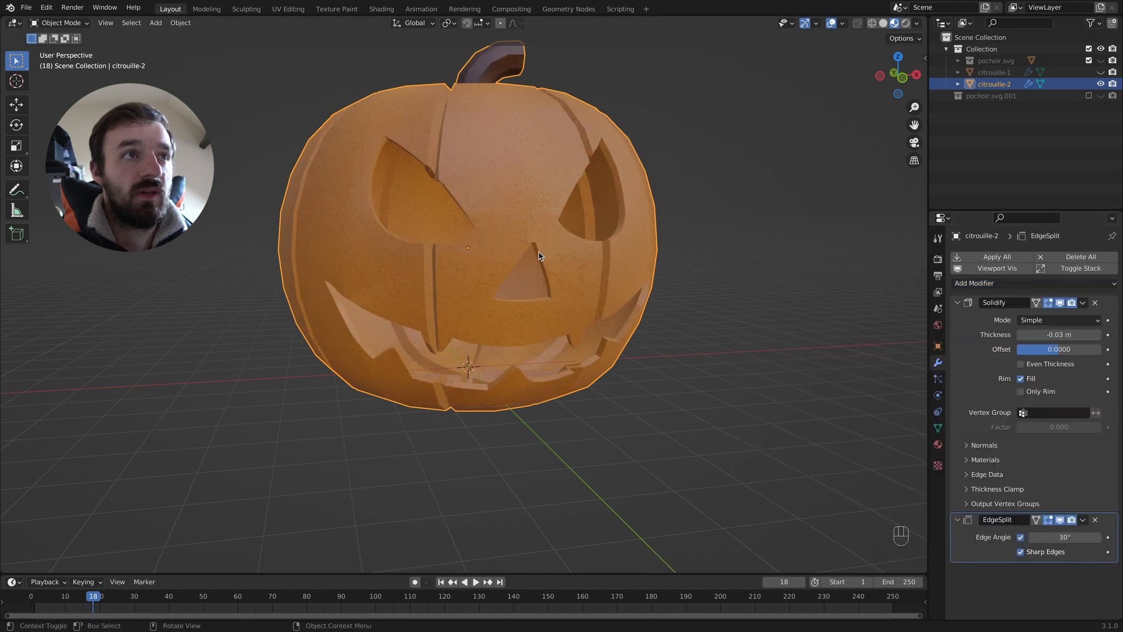
- Examine the carved face and wall thickness of citrouille-2 from several angles and check its mesh in Edit Mode
super+scroll(544, 256, down, 3)
scroll(544, 256, right, 5)
super+scroll(544, 257, down, 2)
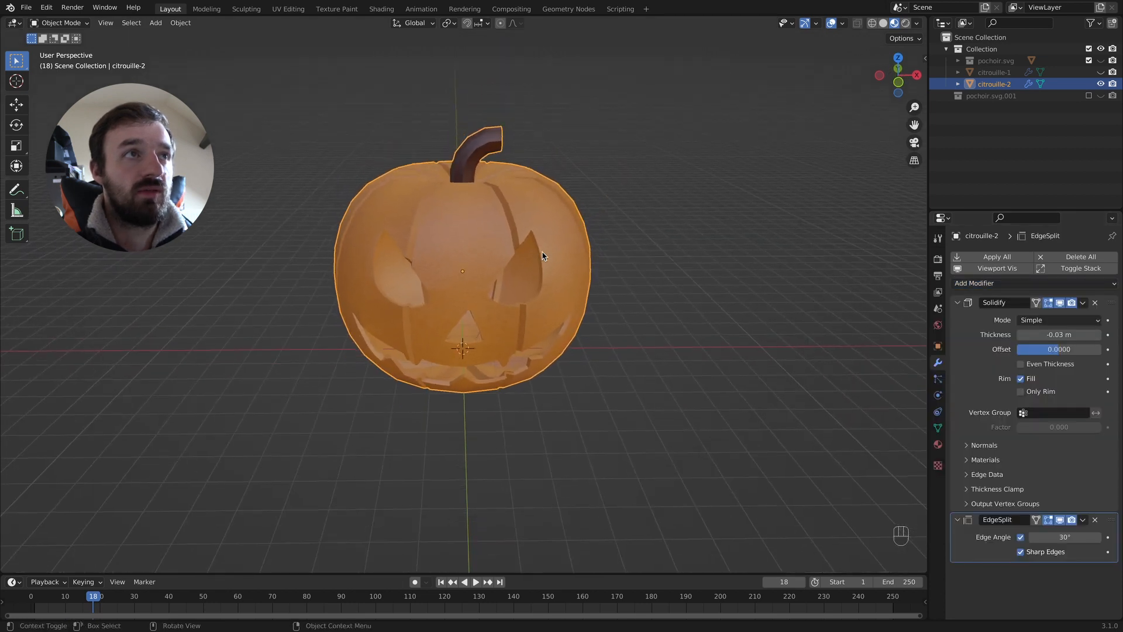
scroll(544, 256, right, 5)
scroll(544, 256, down, 4)
scroll(544, 256, up, 4)
scroll(544, 256, left, 5)
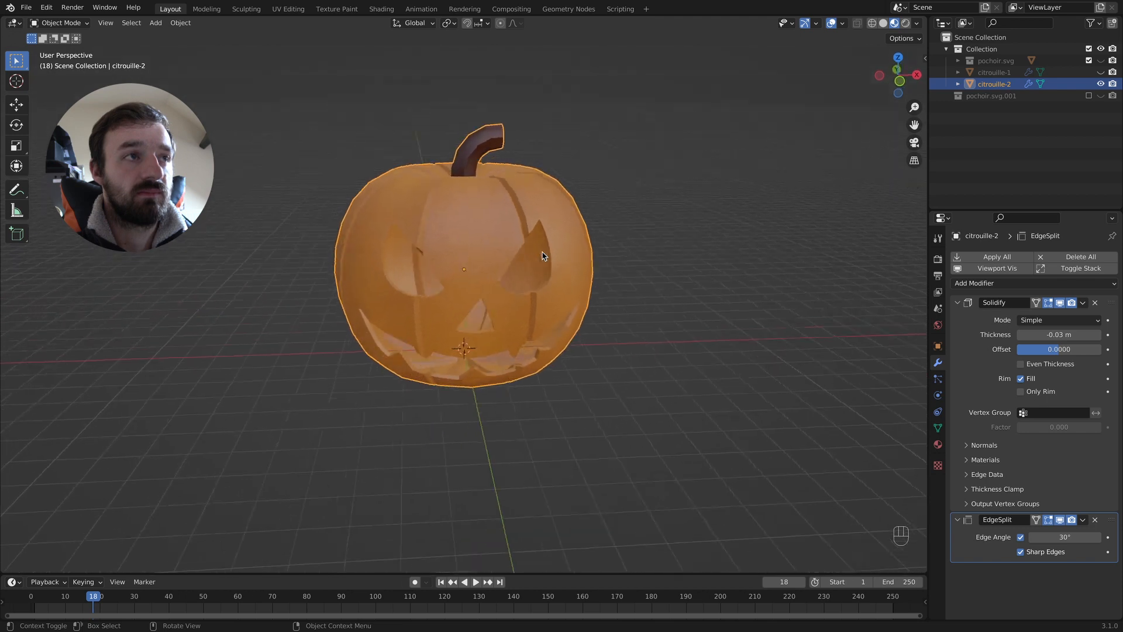
scroll(544, 256, down, 3)
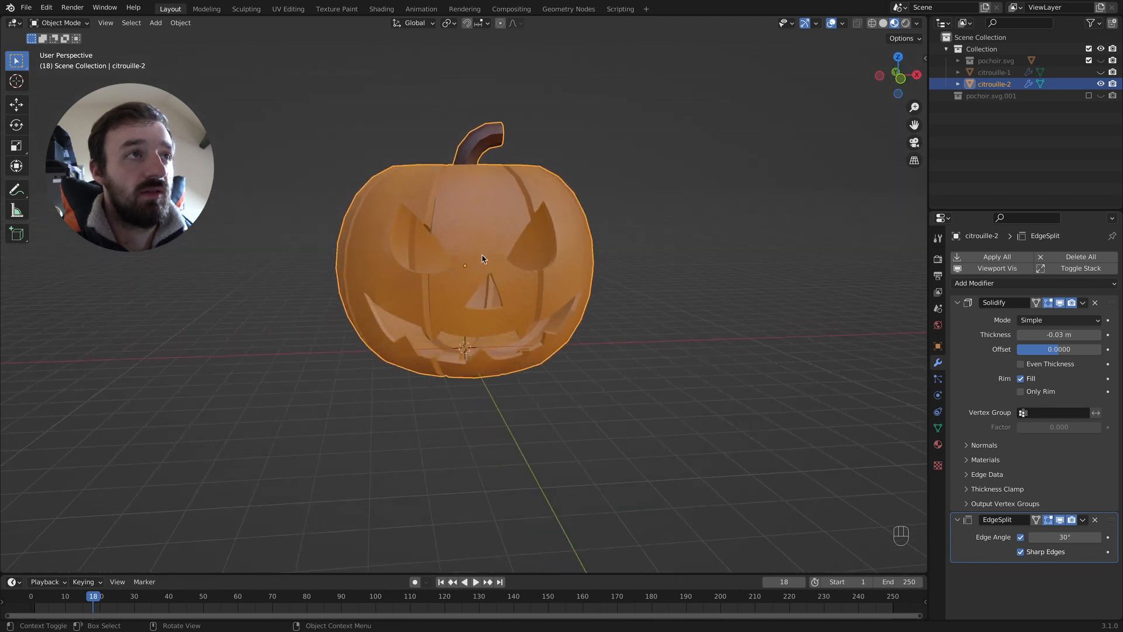
key(Tab)
key(Tab)
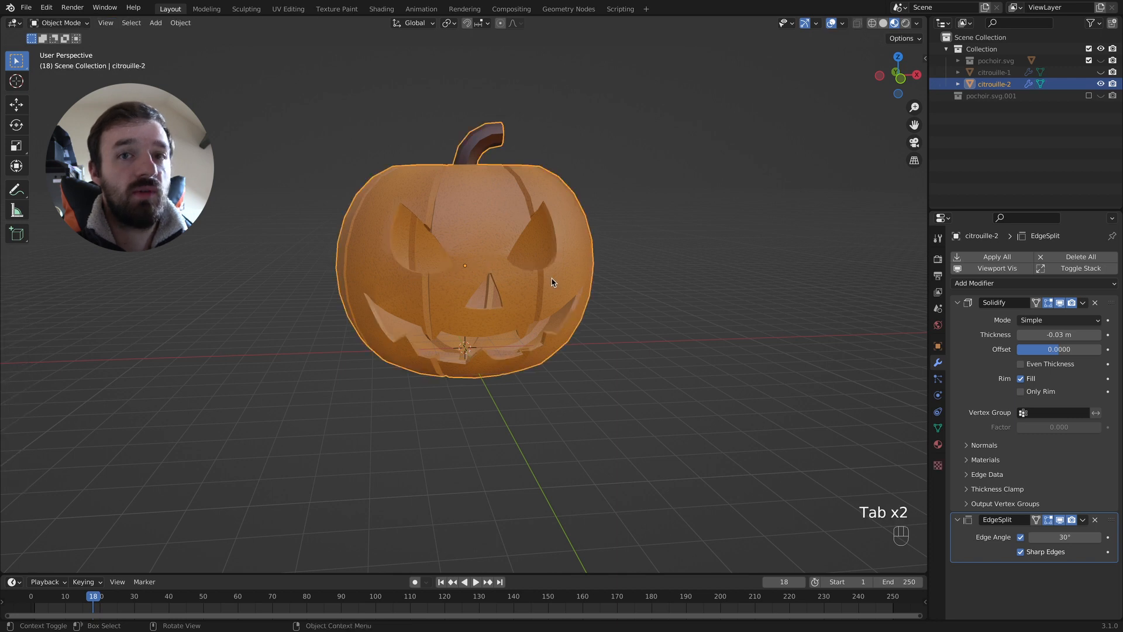